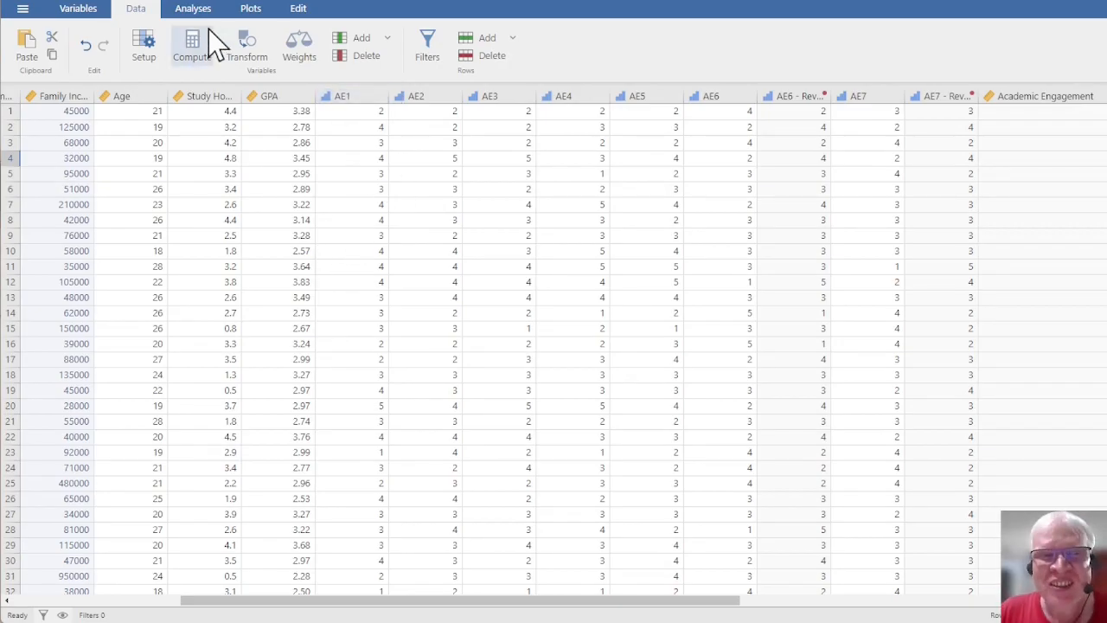
# Create a row filter with the formula Age<20 and close the filter editor
pyautogui.click(428, 51)
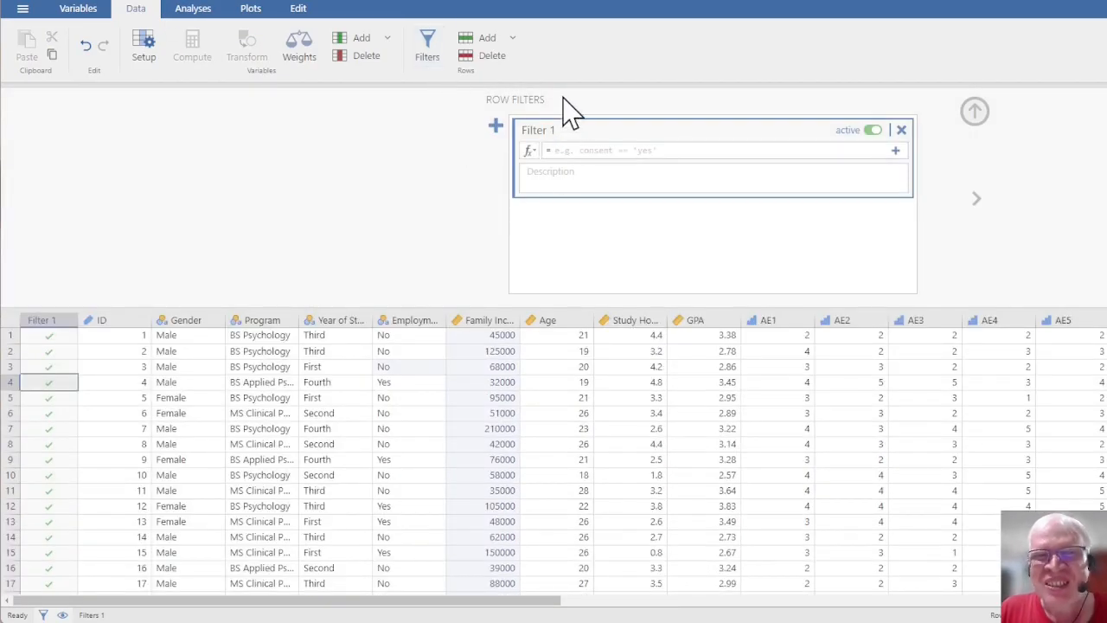
pyautogui.click(531, 151)
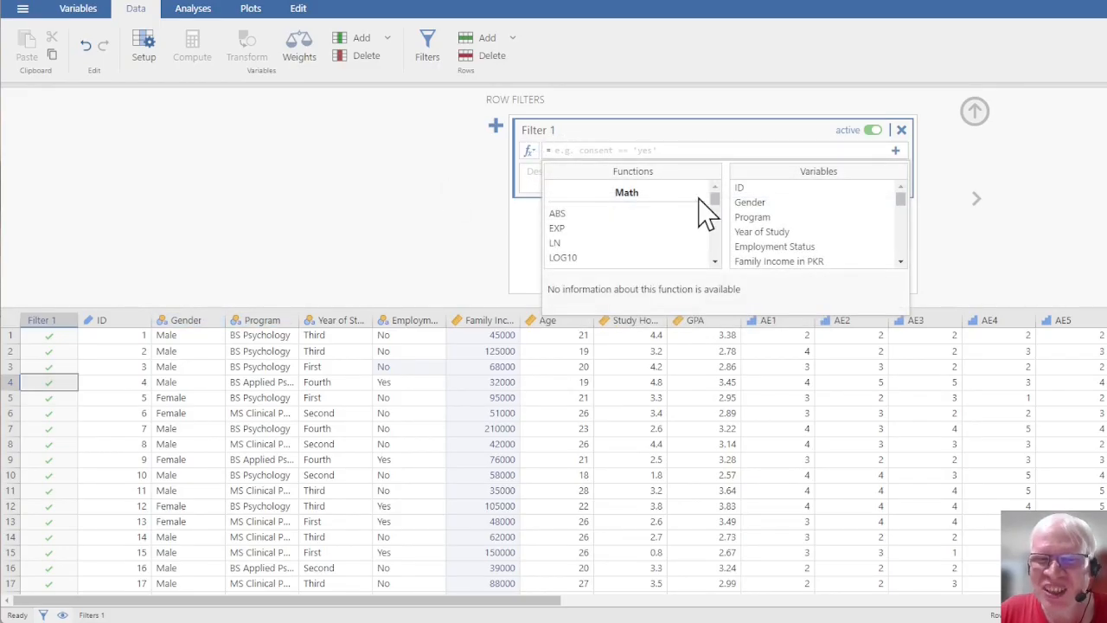
pyautogui.scroll(-1, 796, 250)
pyautogui.click(776, 266)
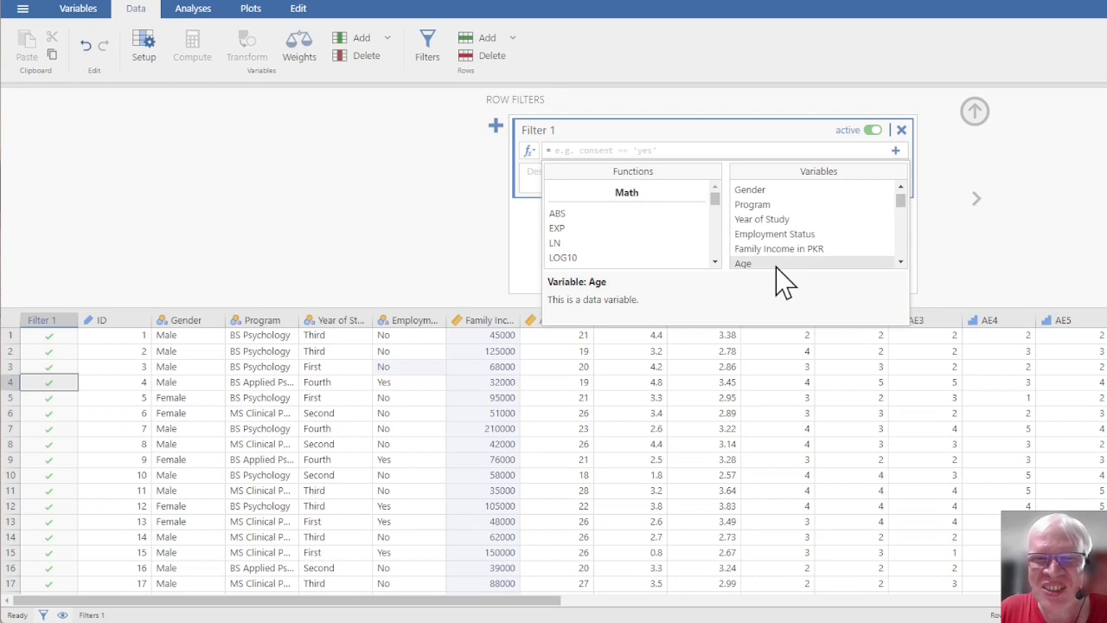
pyautogui.doubleClick(777, 265)
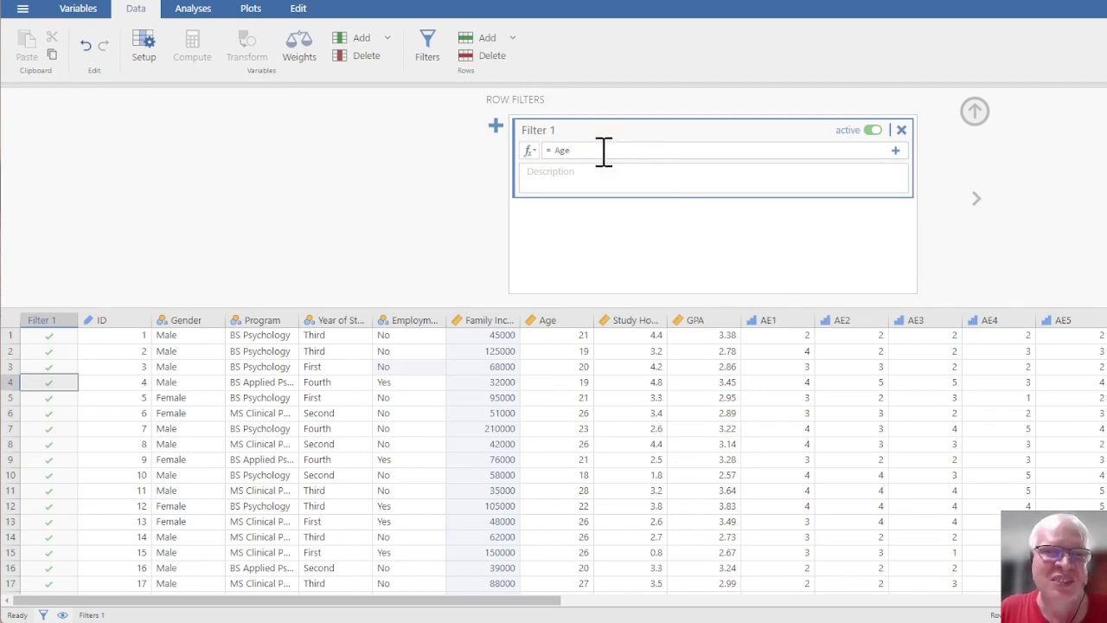
pyautogui.write('<20')
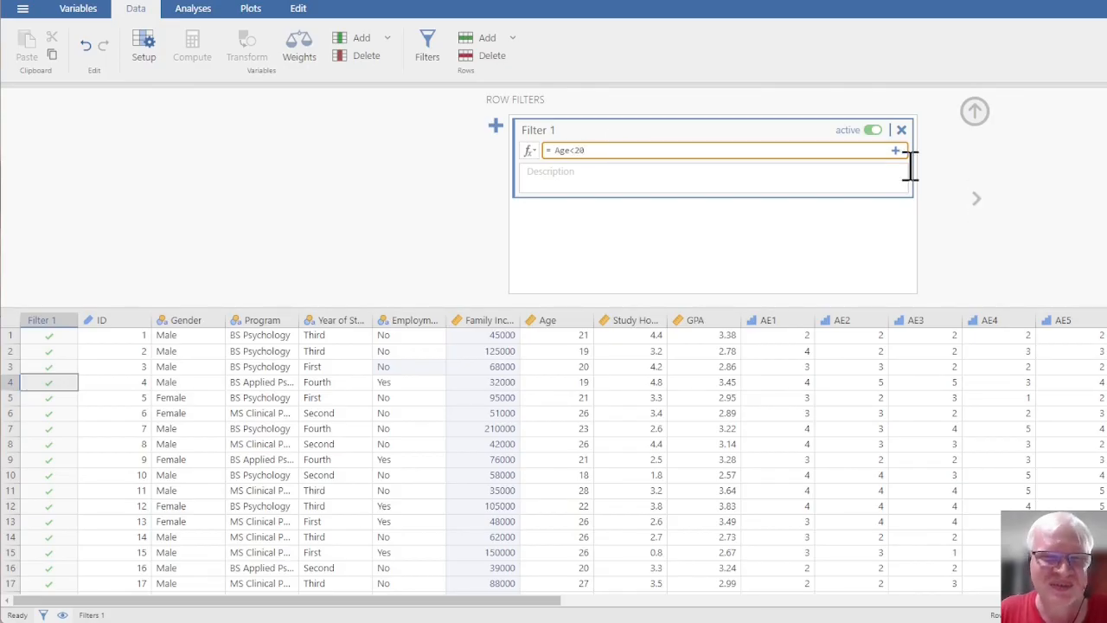
pyautogui.click(975, 111)
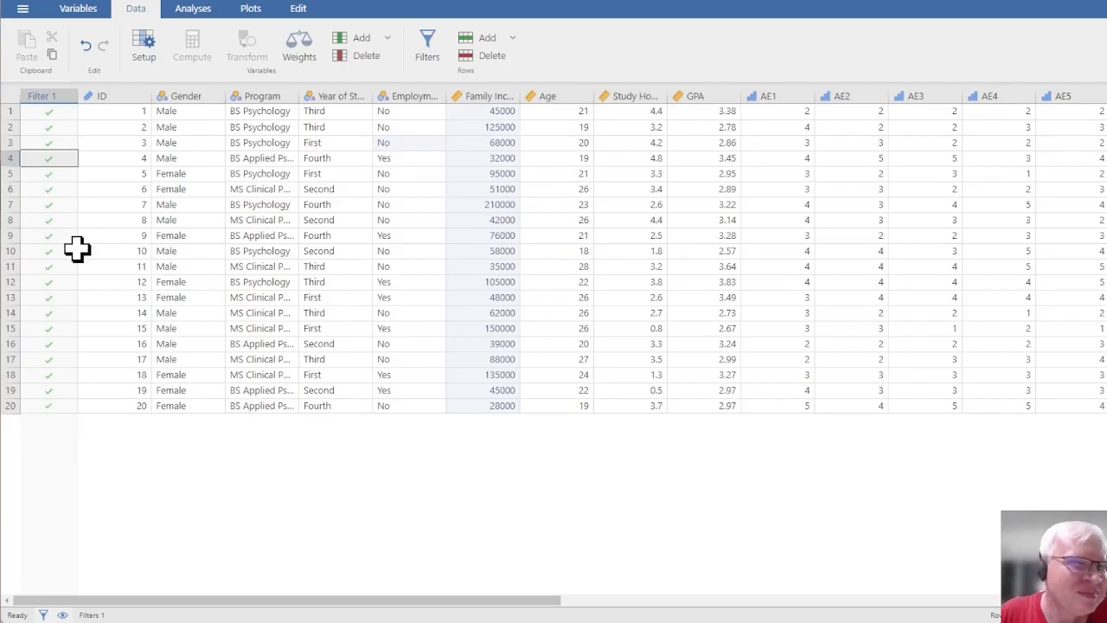
# Examine the filter column down the data rows to check which cases are included
pyautogui.click(291, 265)
pyautogui.click(62, 143)
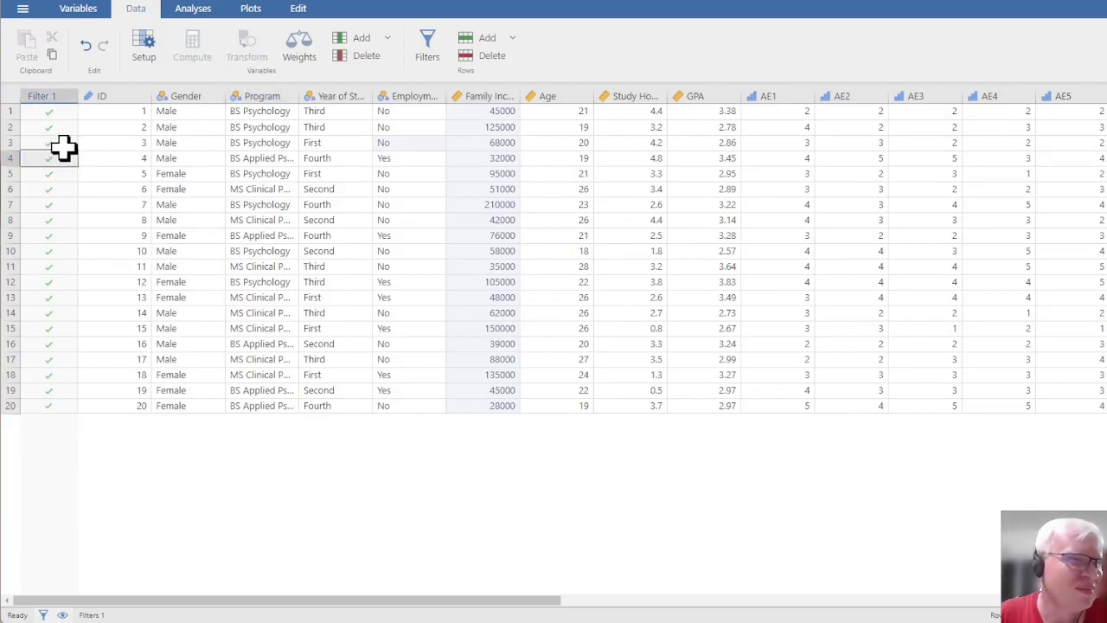
pyautogui.scroll(-5, 136, 269)
pyautogui.scroll(5, 154, 281)
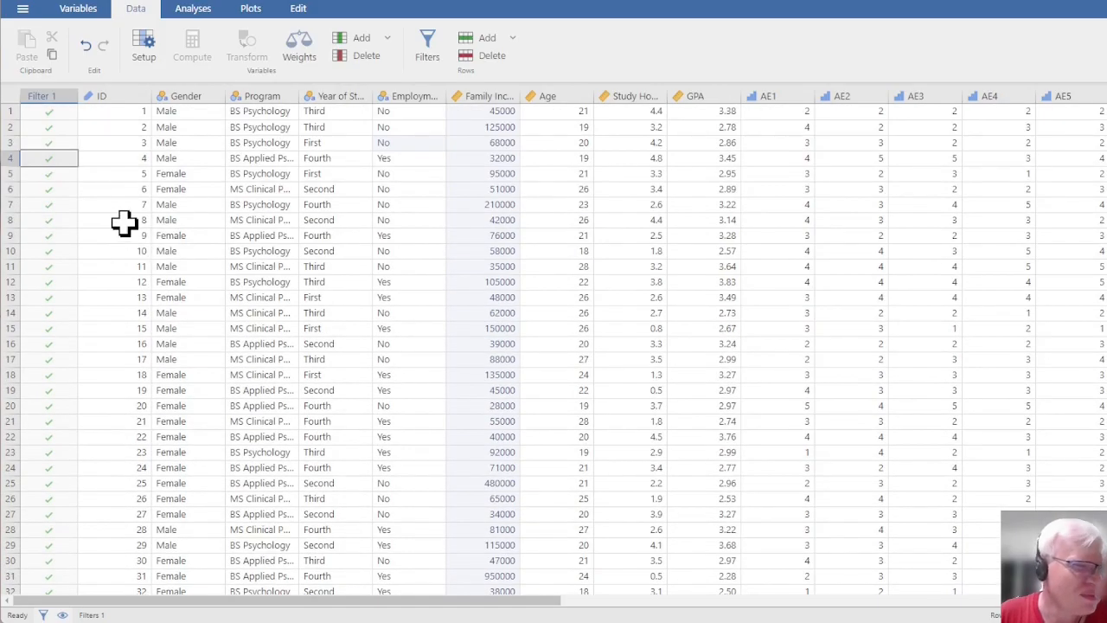
pyautogui.scroll(-8, 99, 242)
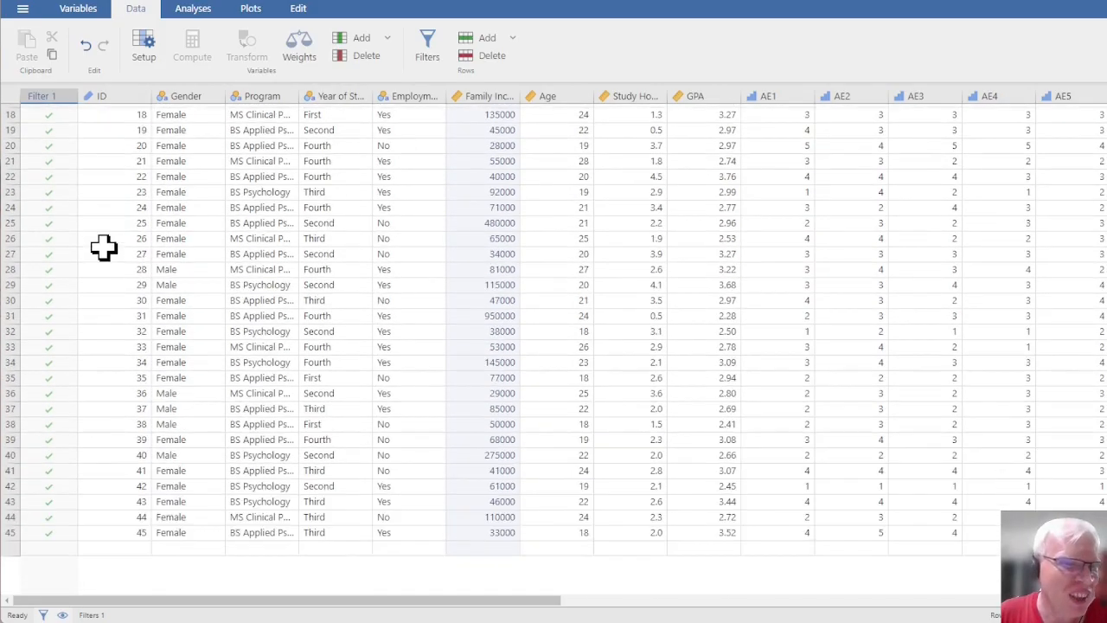
pyautogui.scroll(10, 88, 429)
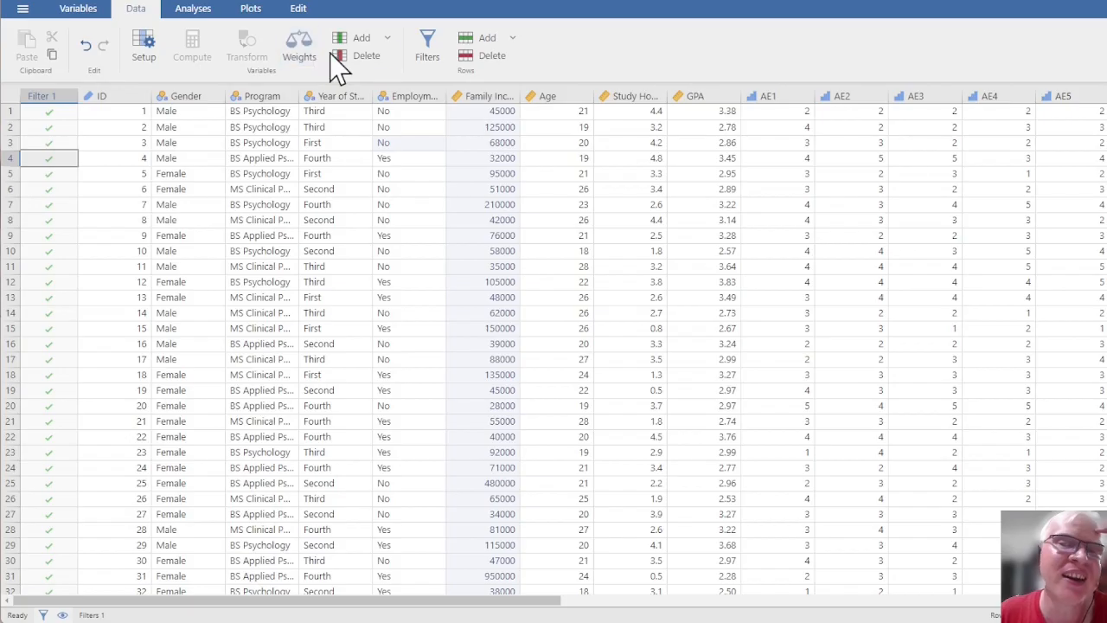
# Change the Filter 1 formula to Age>20, apply it and close the filter editor
pyautogui.click(54, 95)
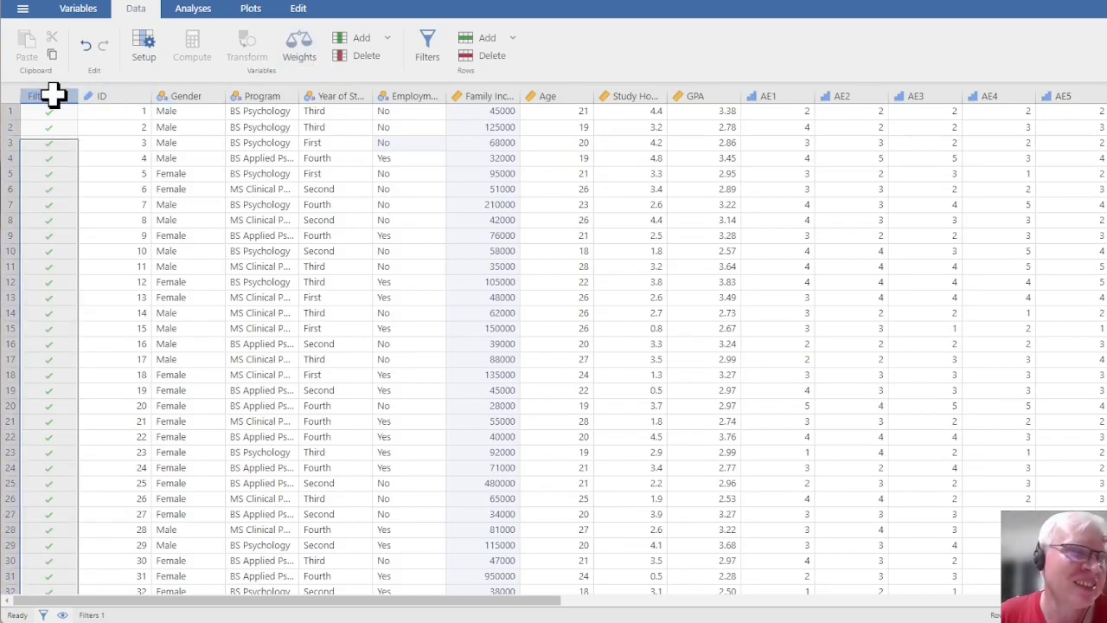
pyautogui.doubleClick(52, 95)
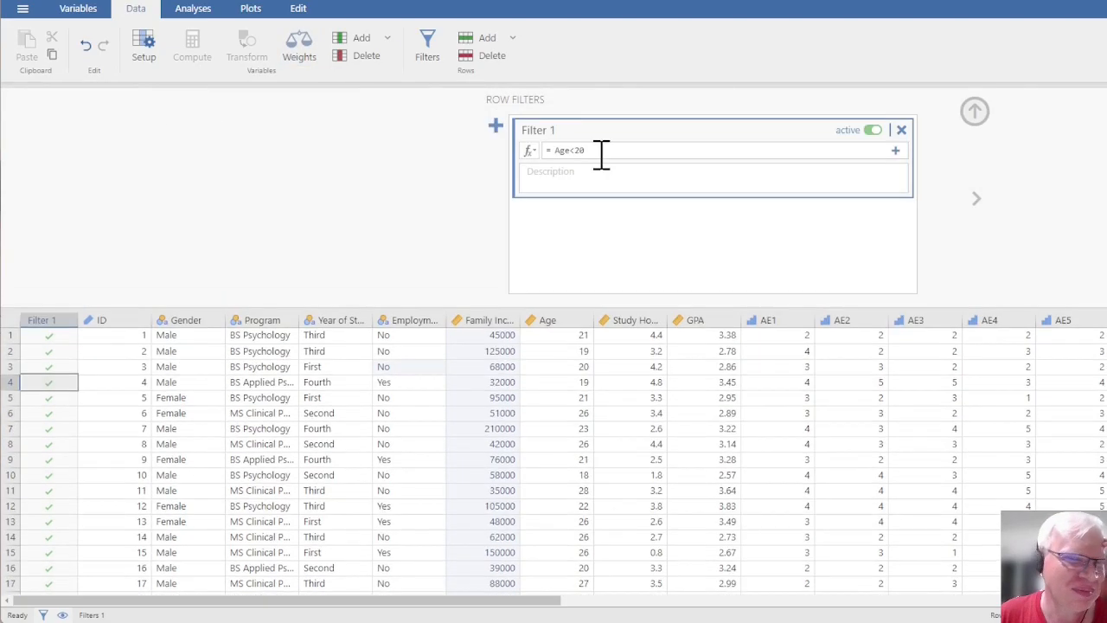
pyautogui.click(612, 150)
pyautogui.press('BackSpace')
pyautogui.press('BackSpace')
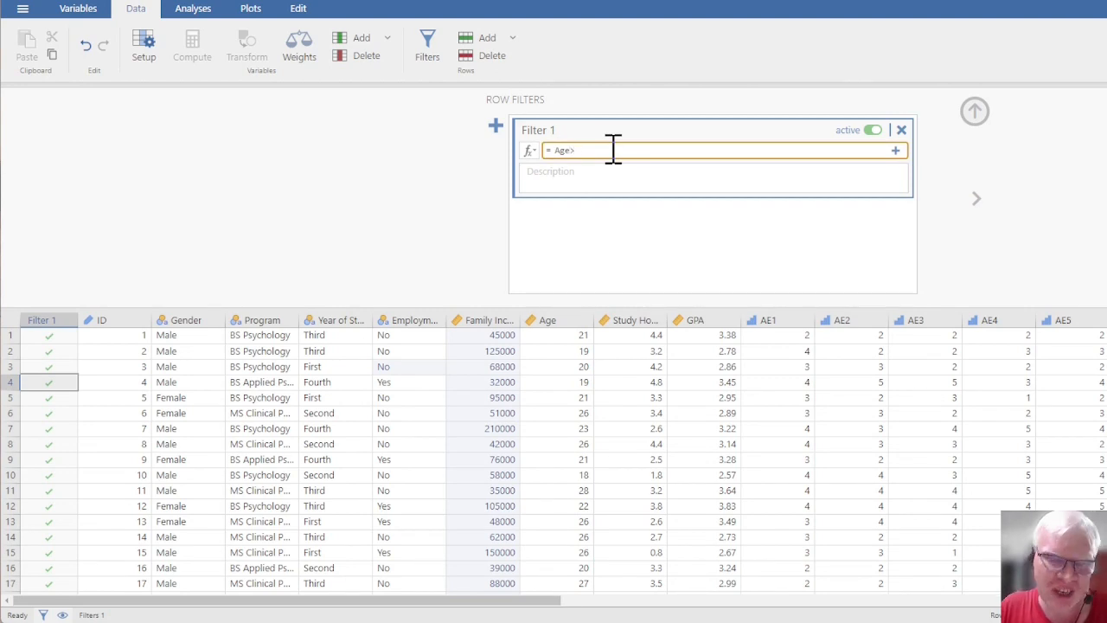
pyautogui.press('Return')
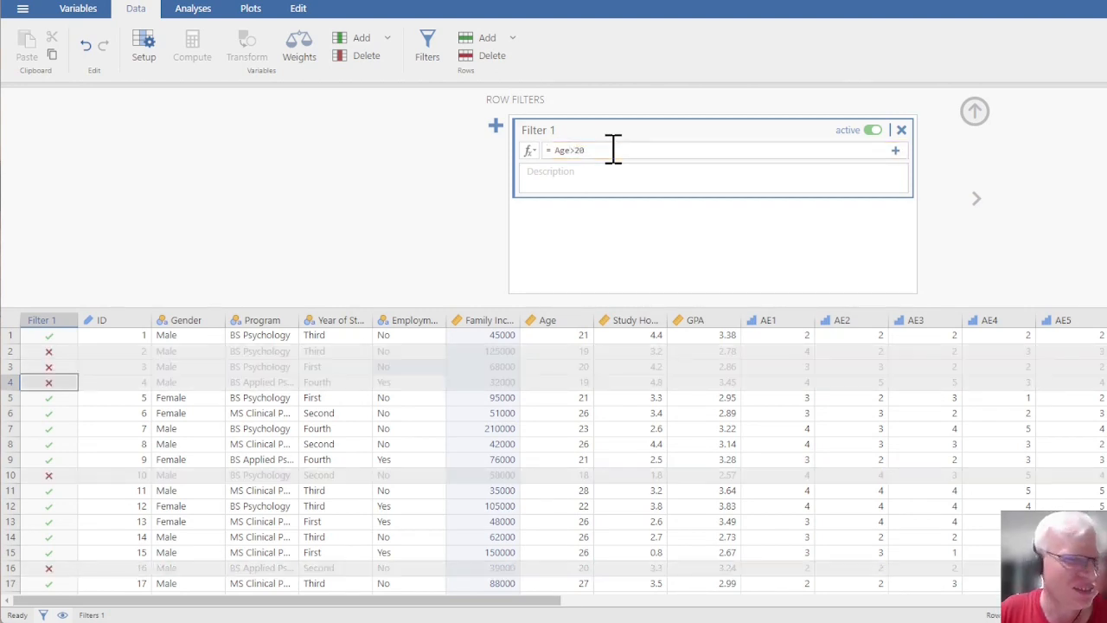
pyautogui.click(972, 116)
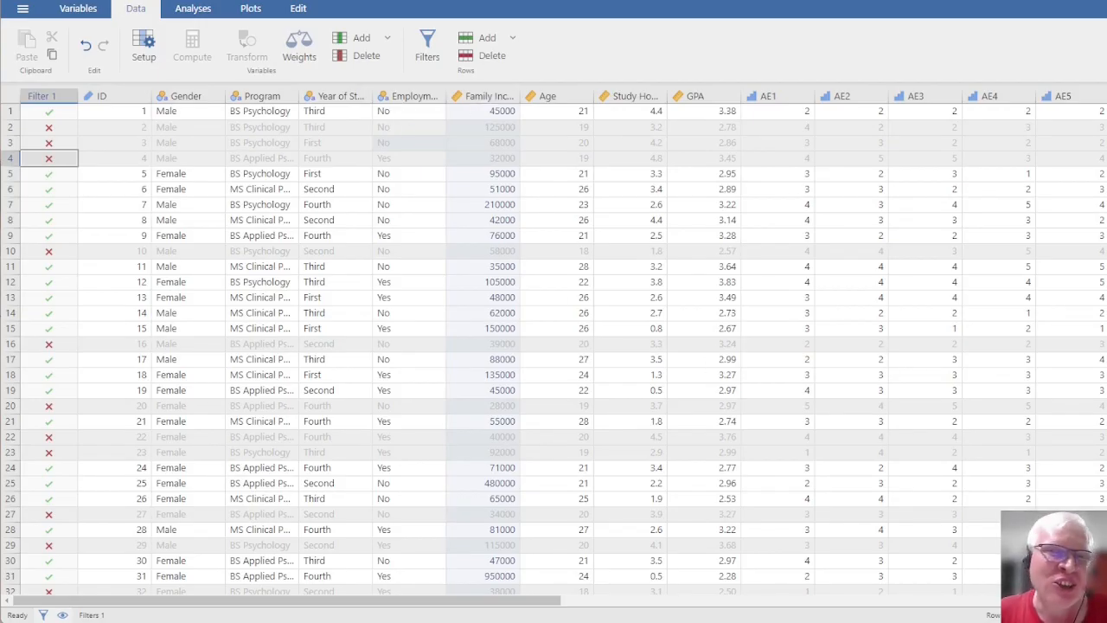
# Reveal the results beside the data and examine the descriptives, reliability analysis and Academic Stress histogram for the filtered cases
pyautogui.moveTo(1103, 268); pyautogui.dragTo(500, 264)
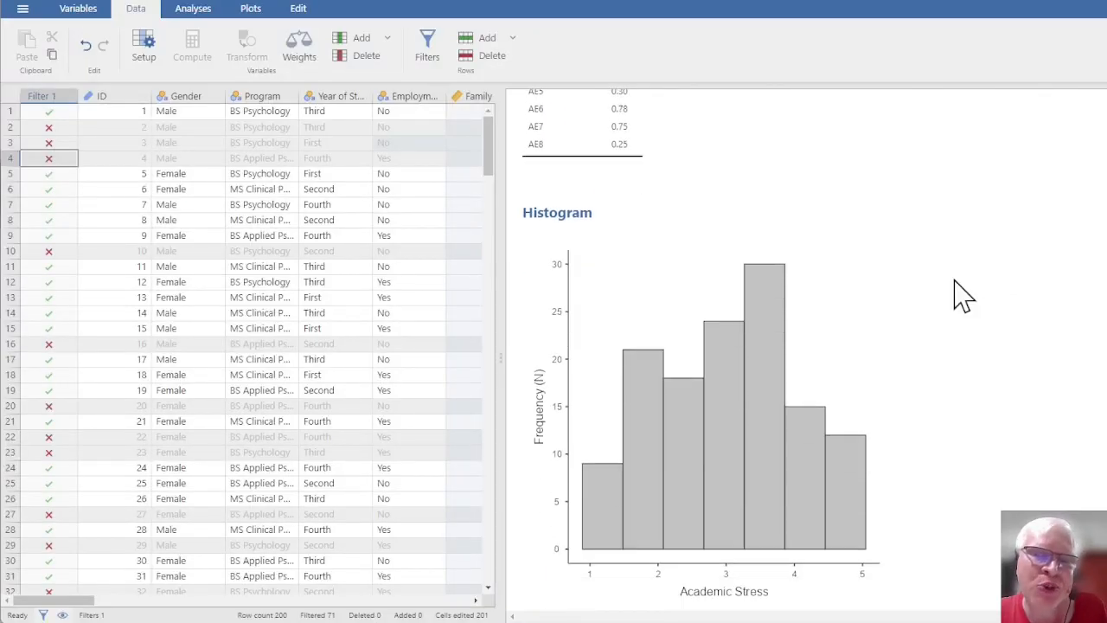
pyautogui.scroll(-3, 955, 299)
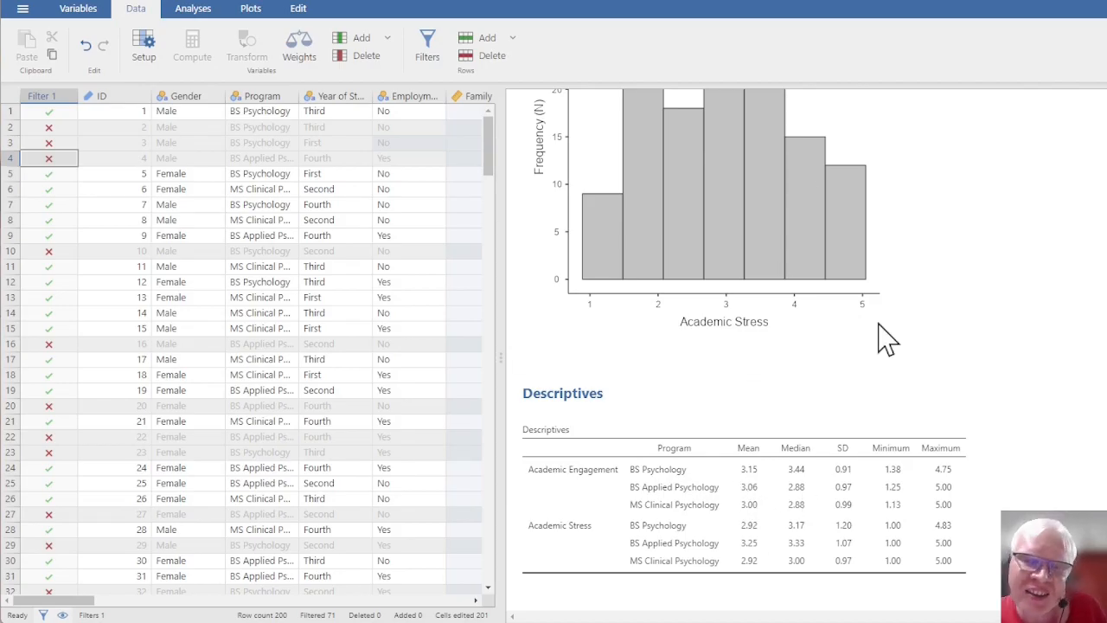
pyautogui.scroll(10, 891, 339)
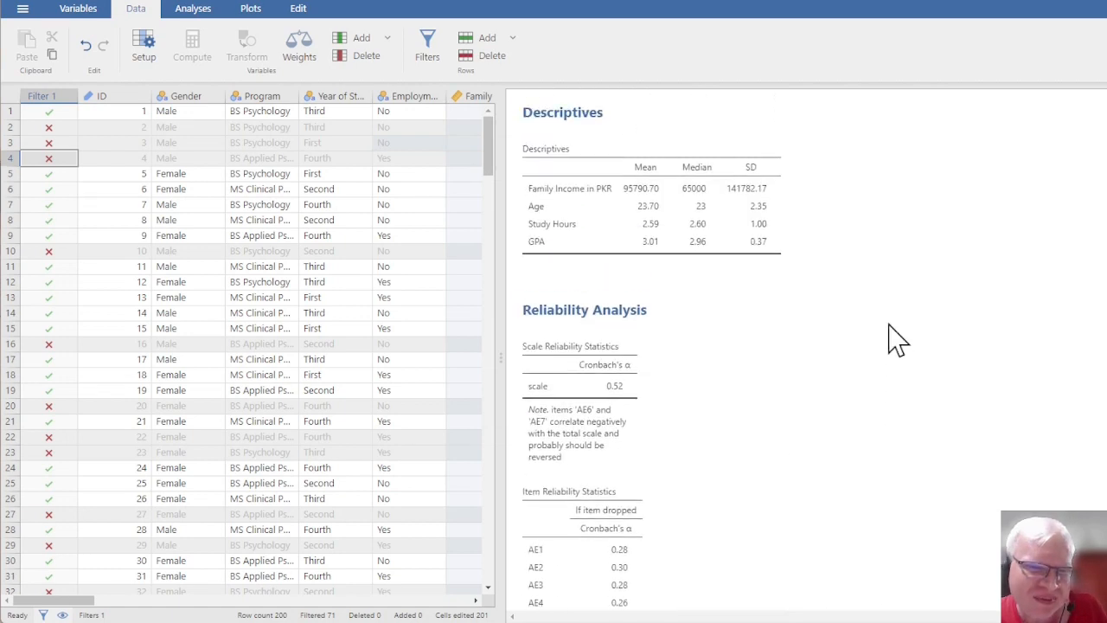
pyautogui.scroll(2, 896, 339)
pyautogui.scroll(-10, 890, 324)
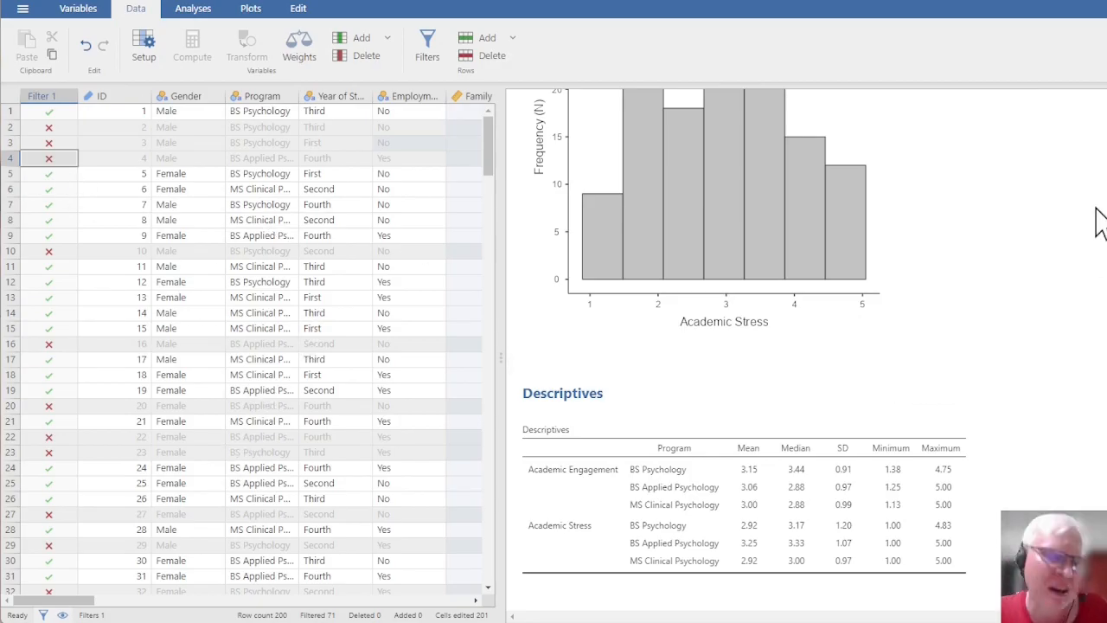
pyautogui.scroll(2, 1025, 343)
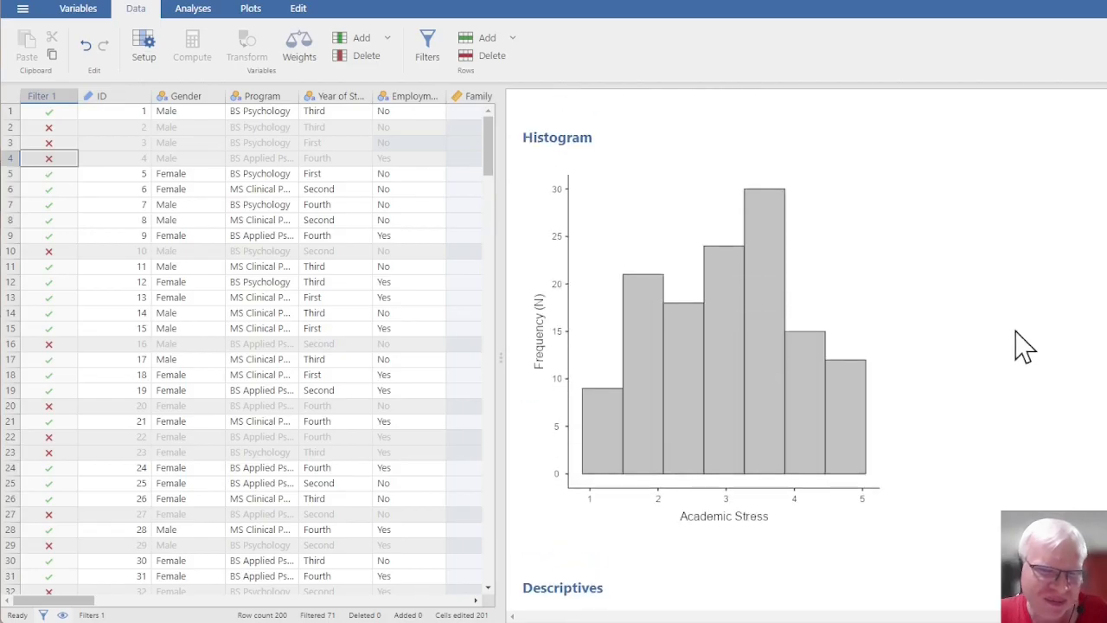
pyautogui.scroll(-2, 1021, 341)
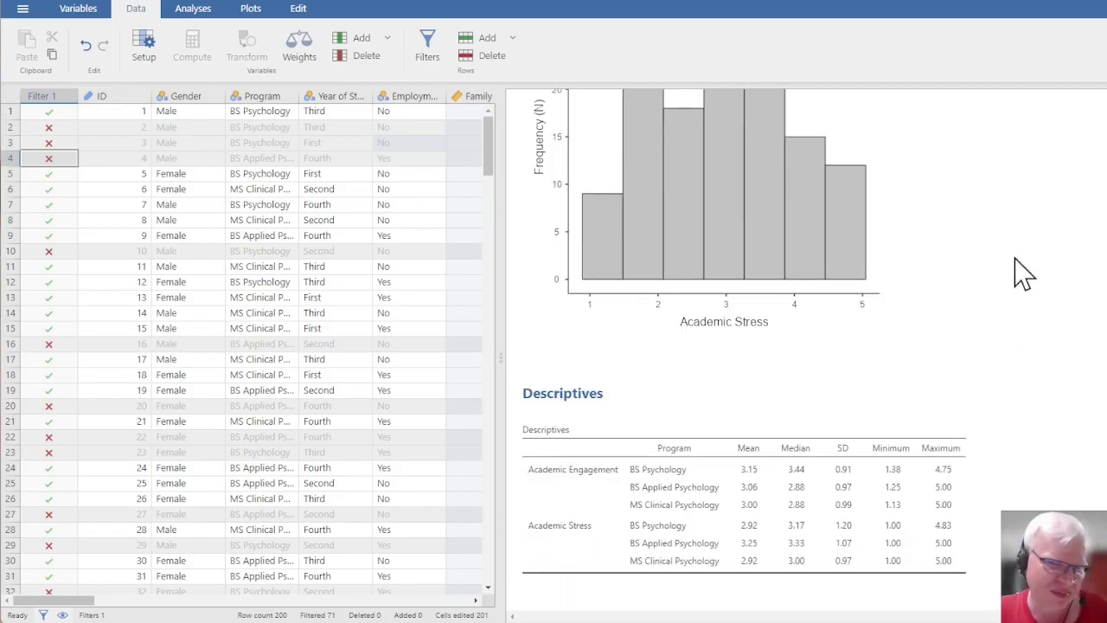
pyautogui.scroll(10, 1017, 272)
pyautogui.scroll(-4, 1007, 273)
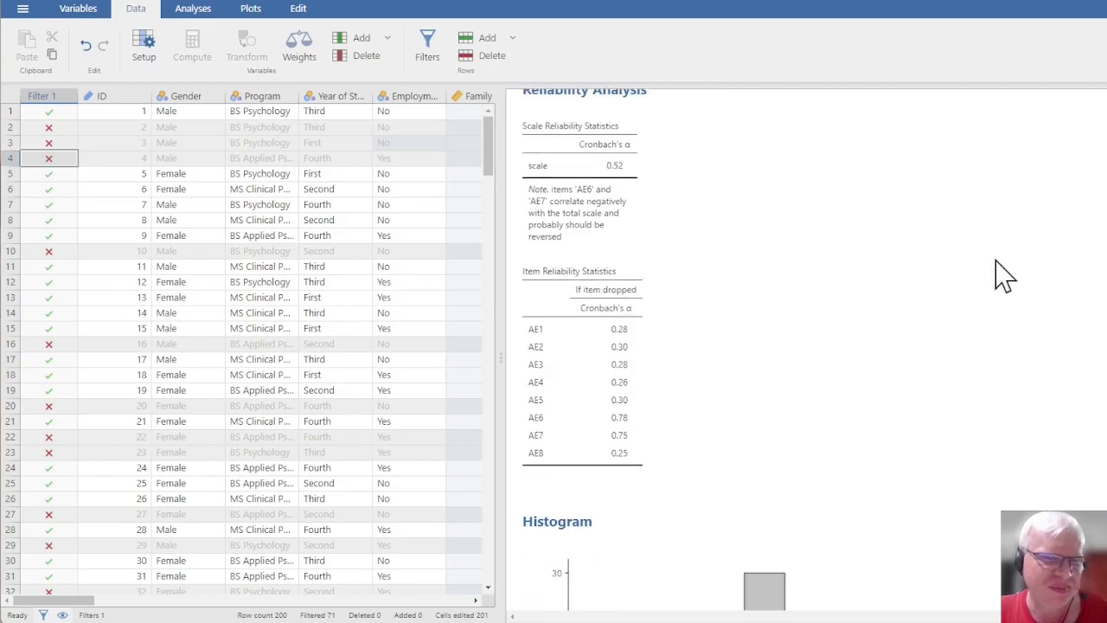
pyautogui.scroll(-5, 1003, 275)
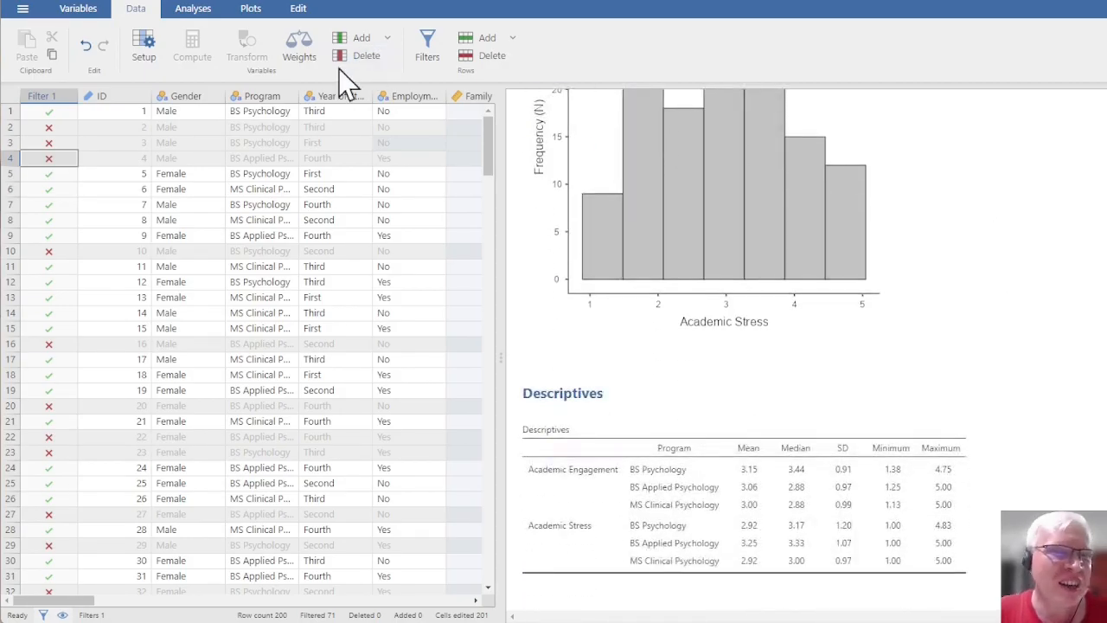
# Widen the data table, reopen Filter 1 and clear its formula
pyautogui.click(55, 97)
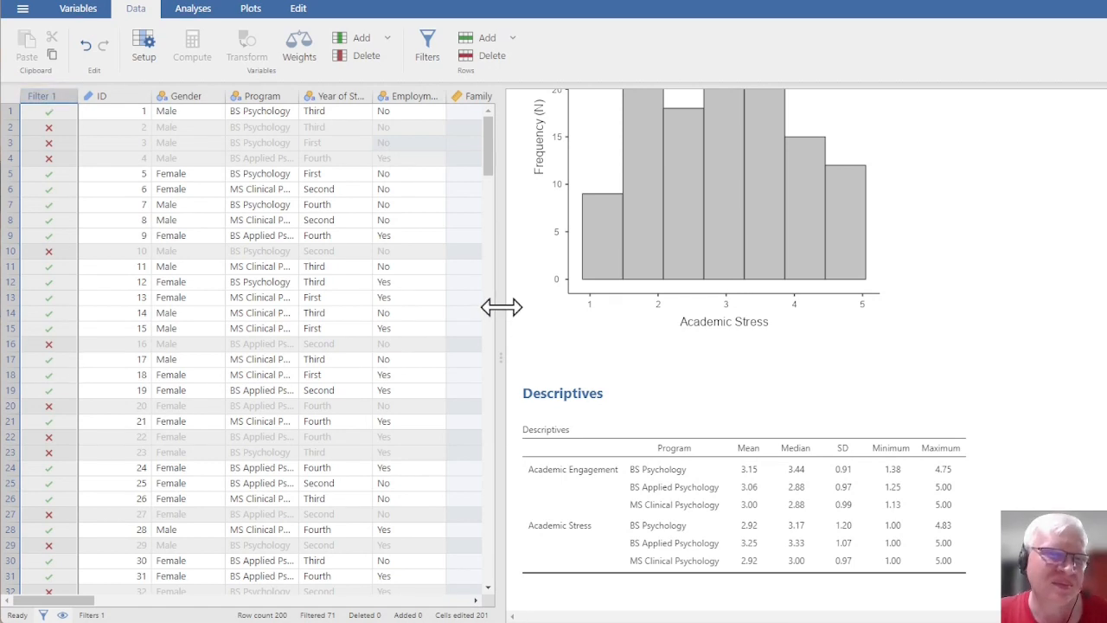
pyautogui.moveTo(499, 306); pyautogui.dragTo(865, 333)
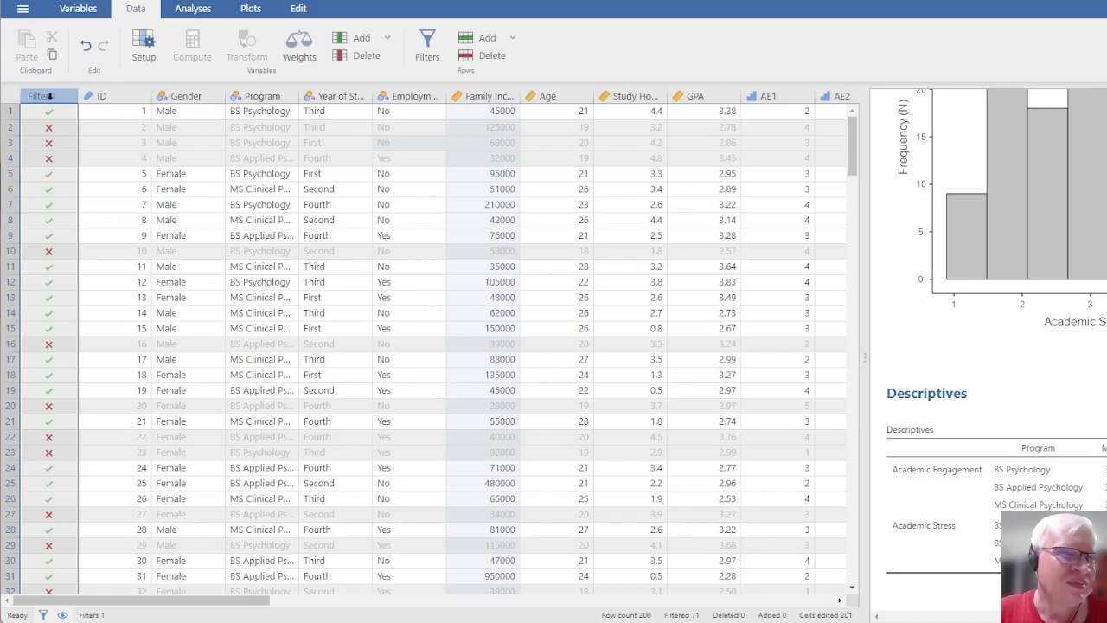
pyautogui.doubleClick(49, 96)
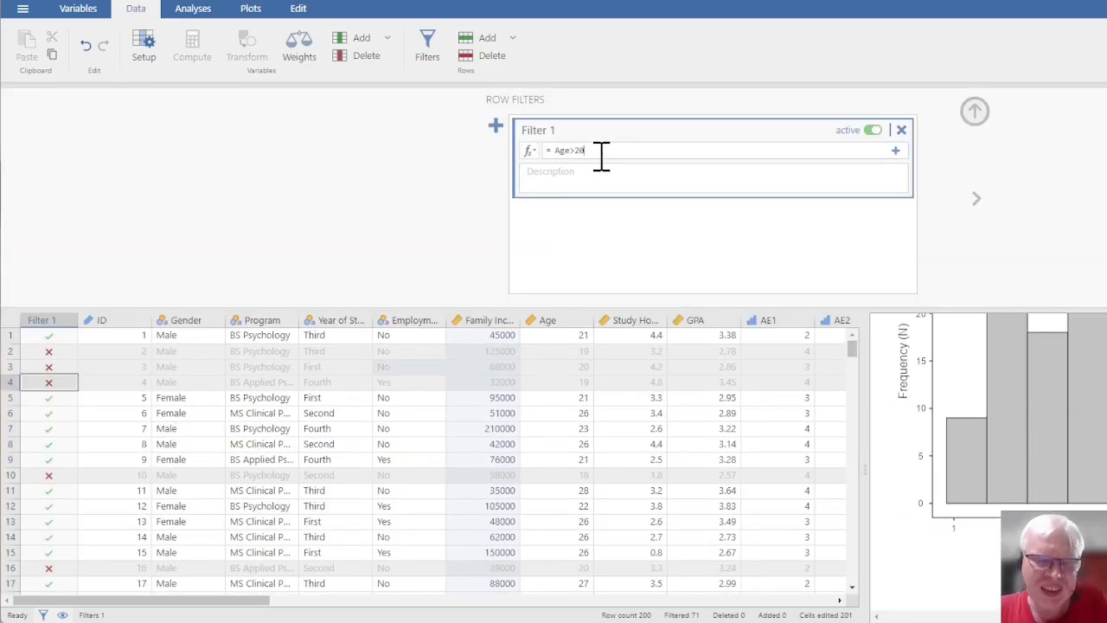
pyautogui.press('BackSpace')
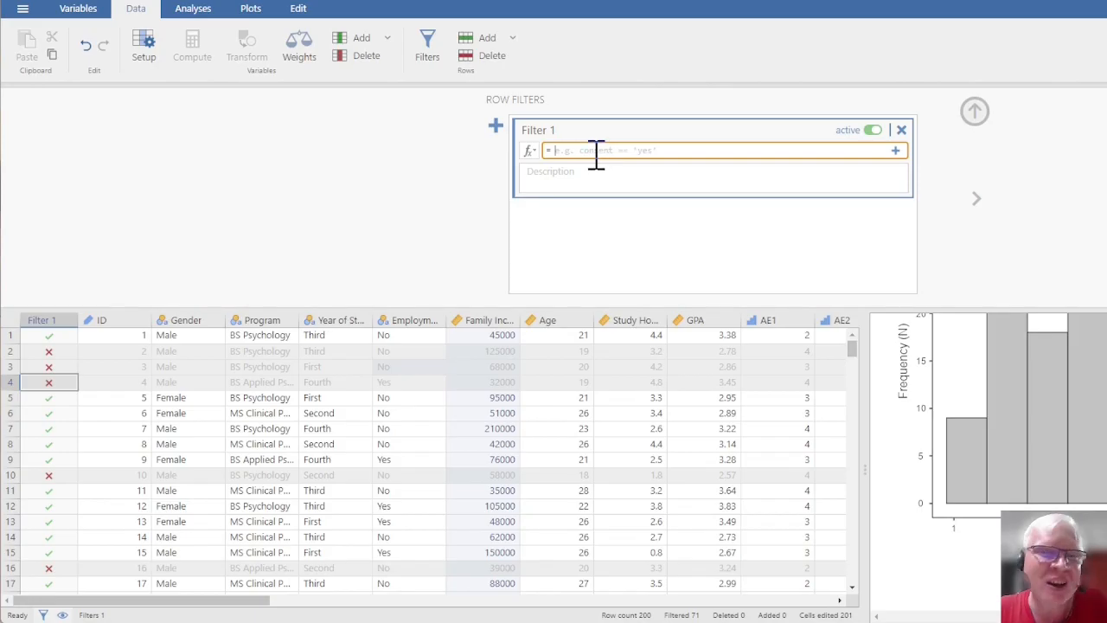
# Set the Filter 1 formula to Program=='BS Psychology', check the filtered rows and close the filter editor
pyautogui.click(531, 151)
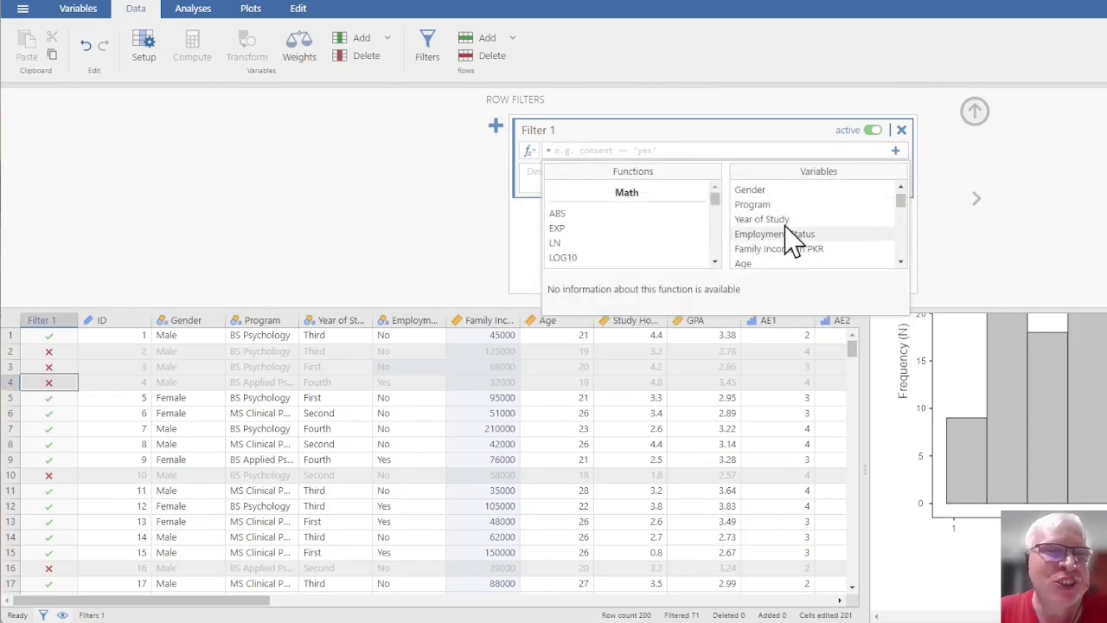
pyautogui.click(780, 207)
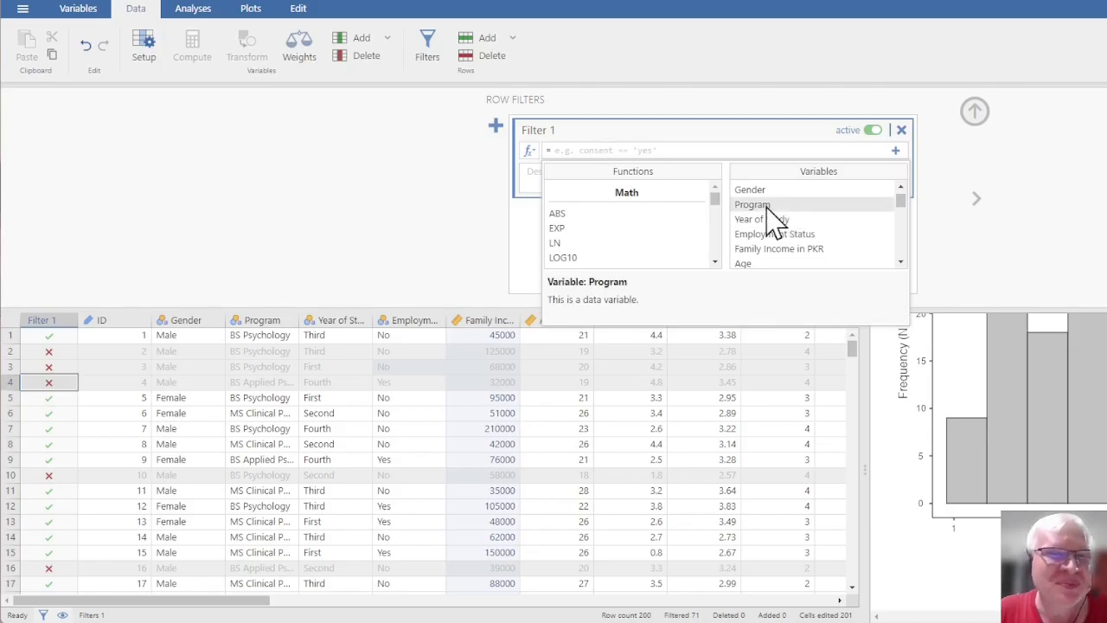
pyautogui.doubleClick(771, 208)
pyautogui.click(636, 150)
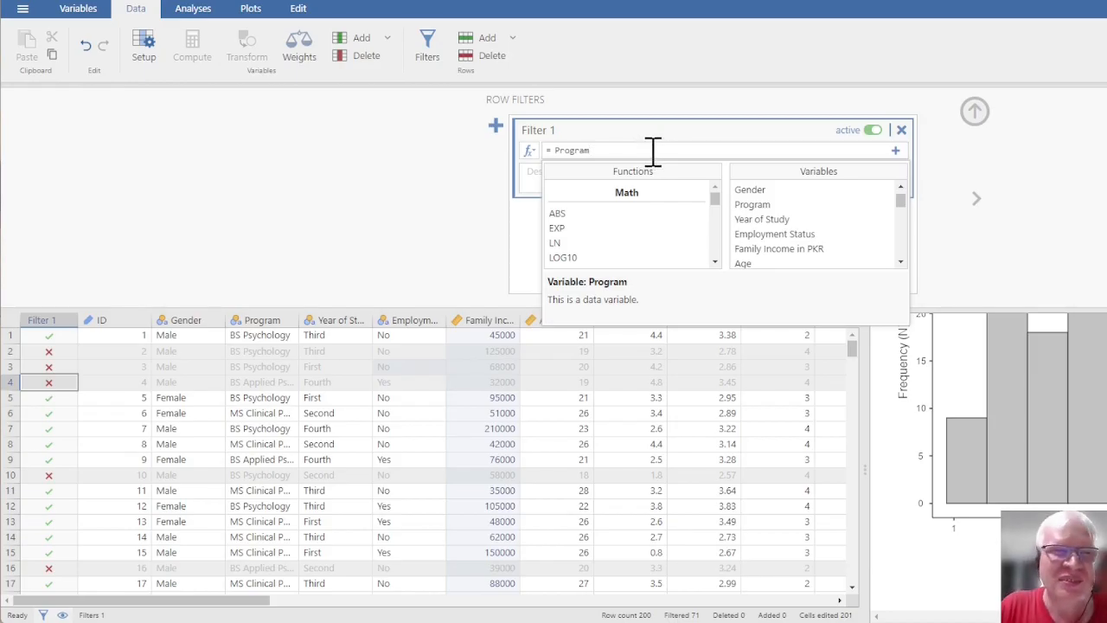
pyautogui.click(653, 150)
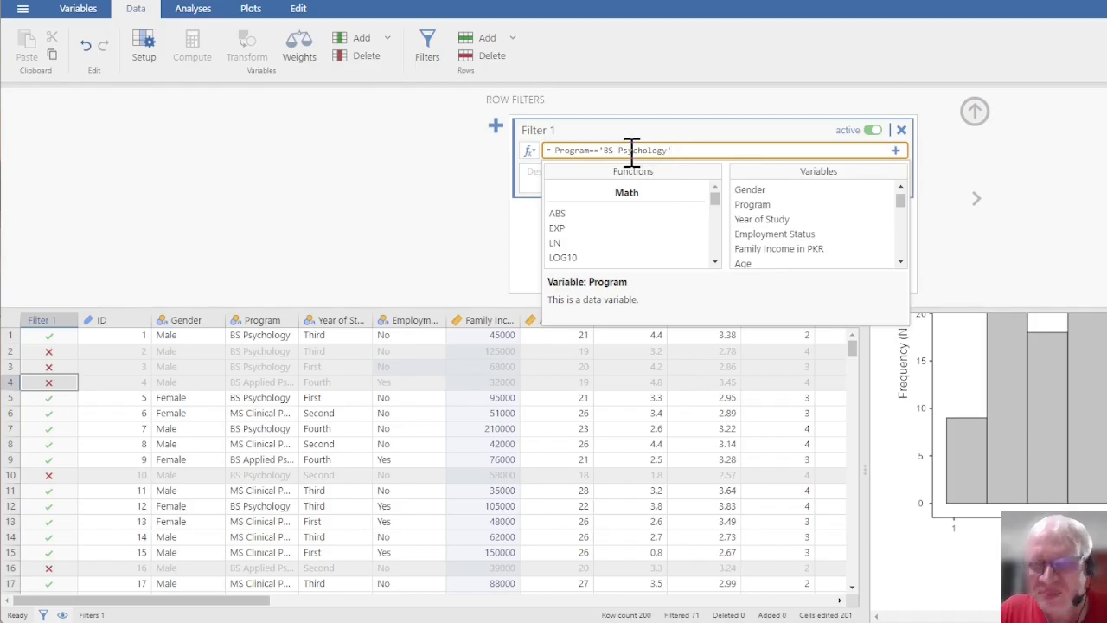
pyautogui.press('Return')
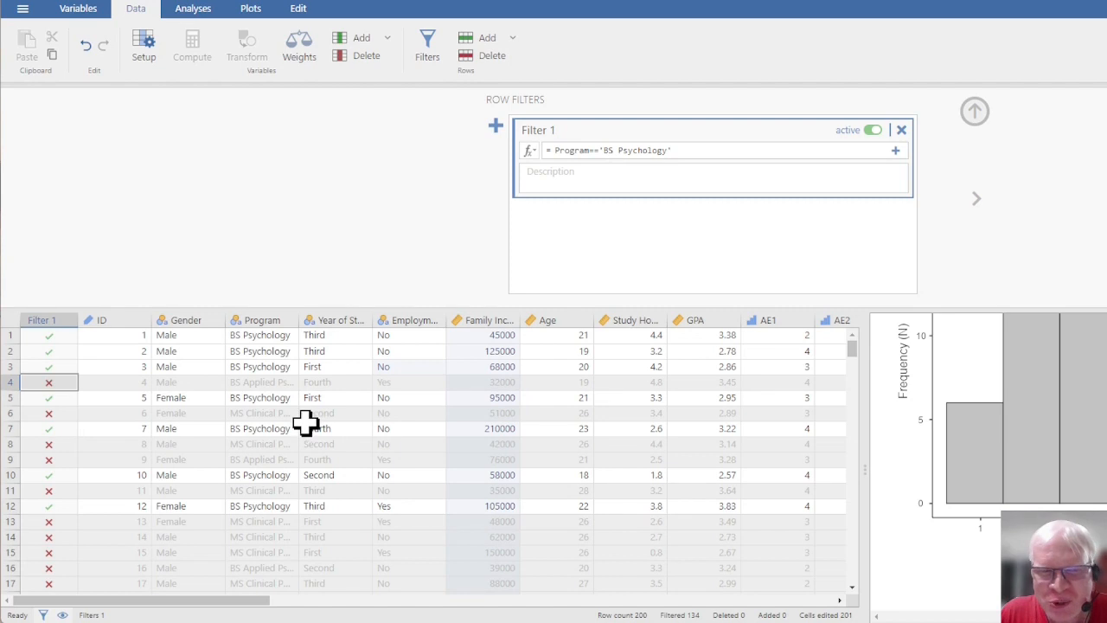
pyautogui.scroll(-5, 318, 443)
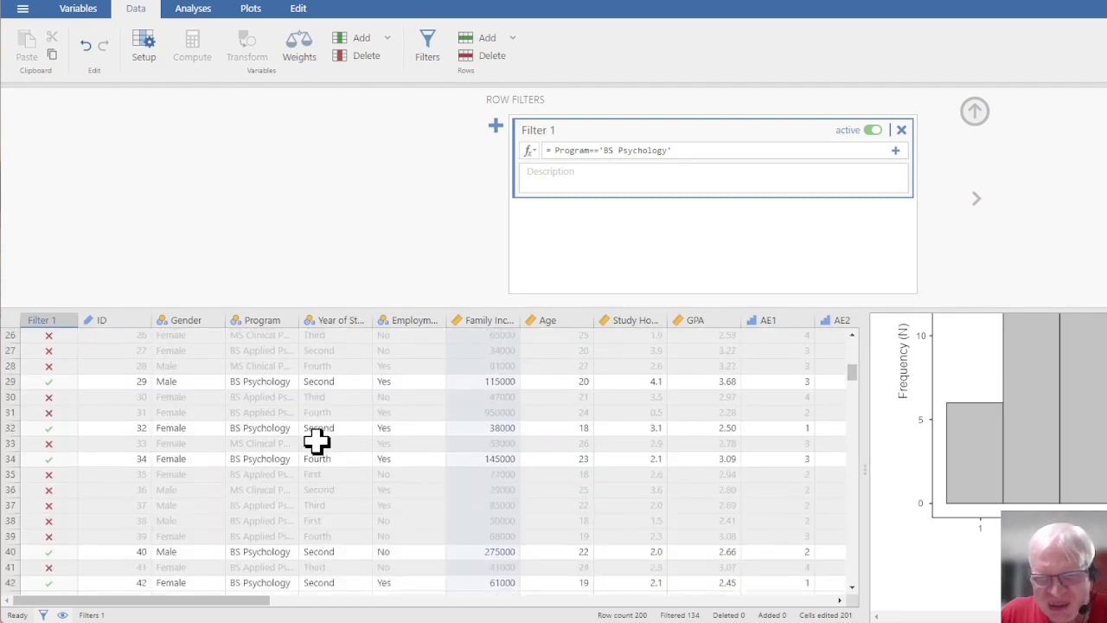
pyautogui.scroll(-4, 316, 443)
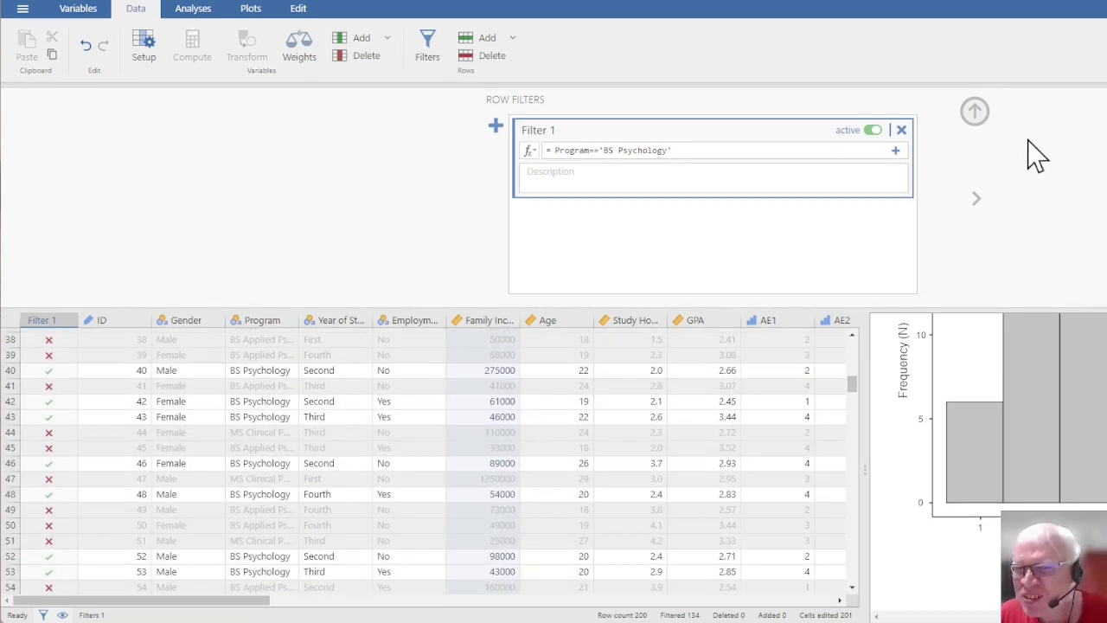
pyautogui.click(974, 112)
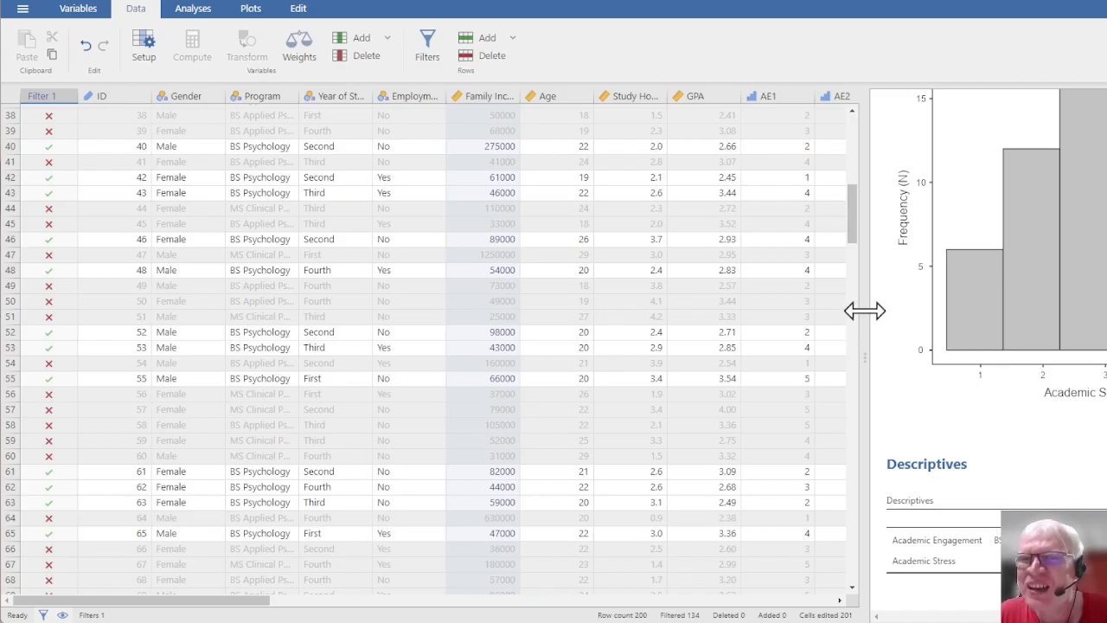
# Widen the results beside the data and examine the descriptives, reliability analysis and plots for the BS Psychology cases
pyautogui.moveTo(856, 308); pyautogui.dragTo(426, 303)
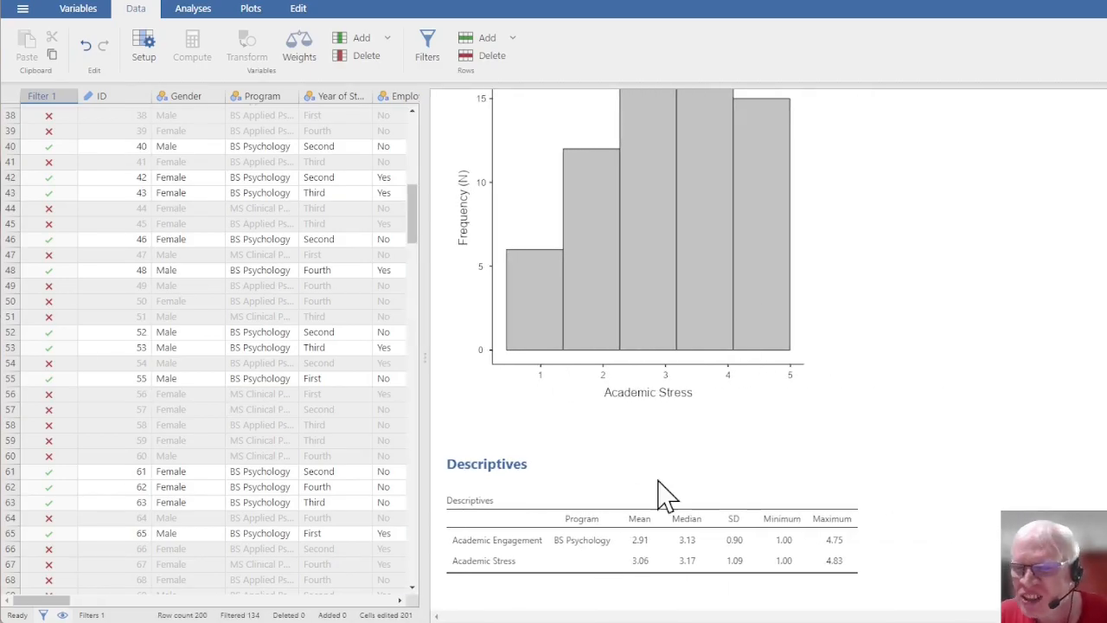
pyautogui.scroll(5, 708, 261)
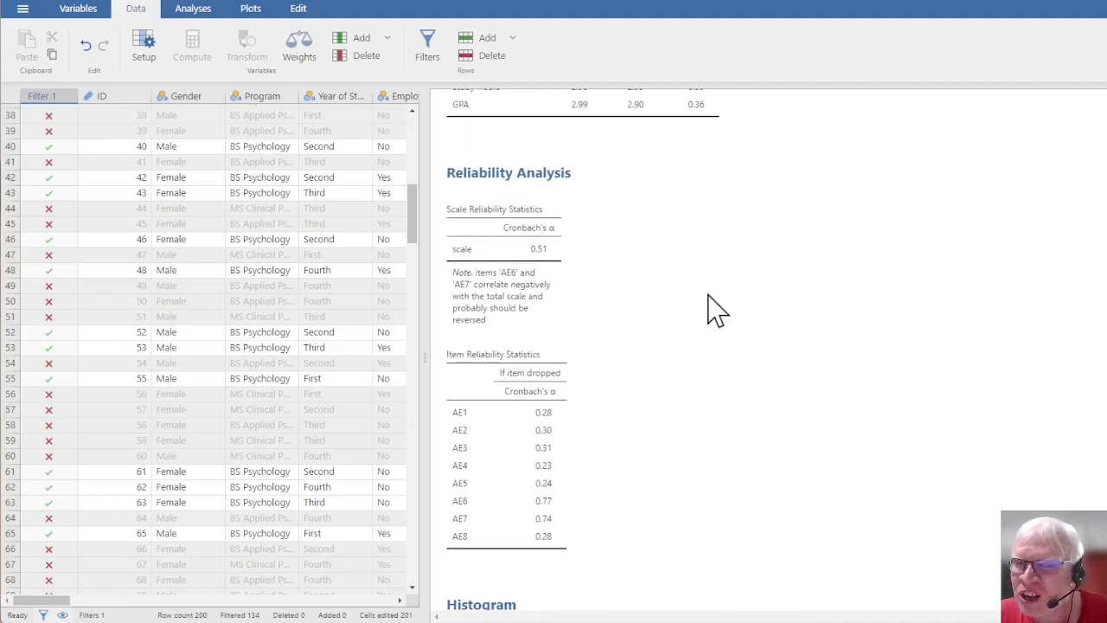
pyautogui.scroll(10, 708, 311)
pyautogui.scroll(-2, 711, 316)
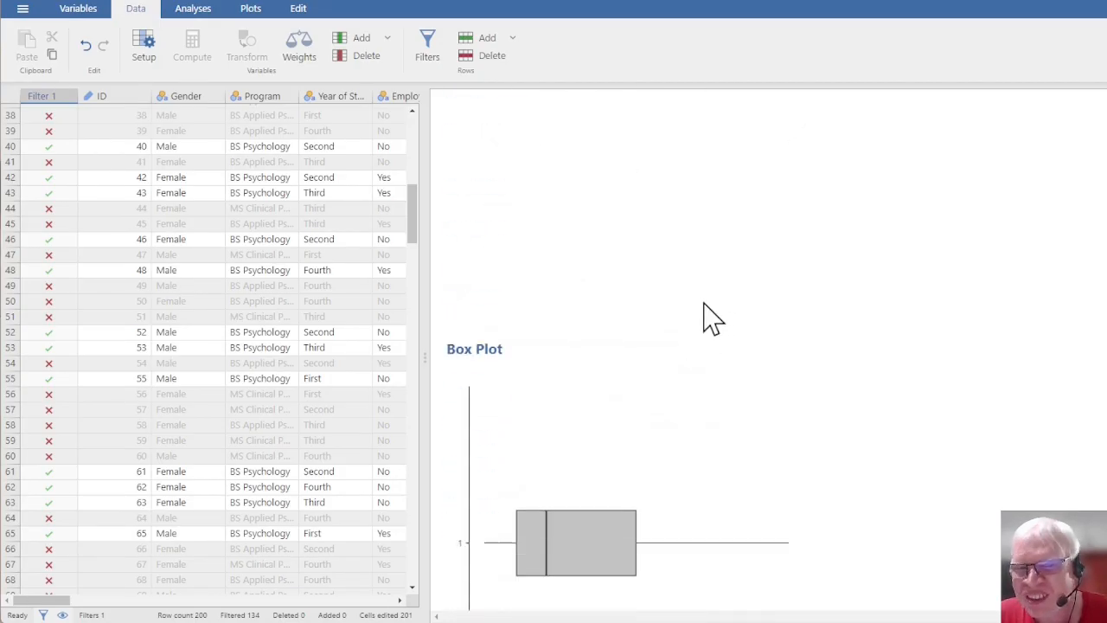
pyautogui.scroll(5, 711, 313)
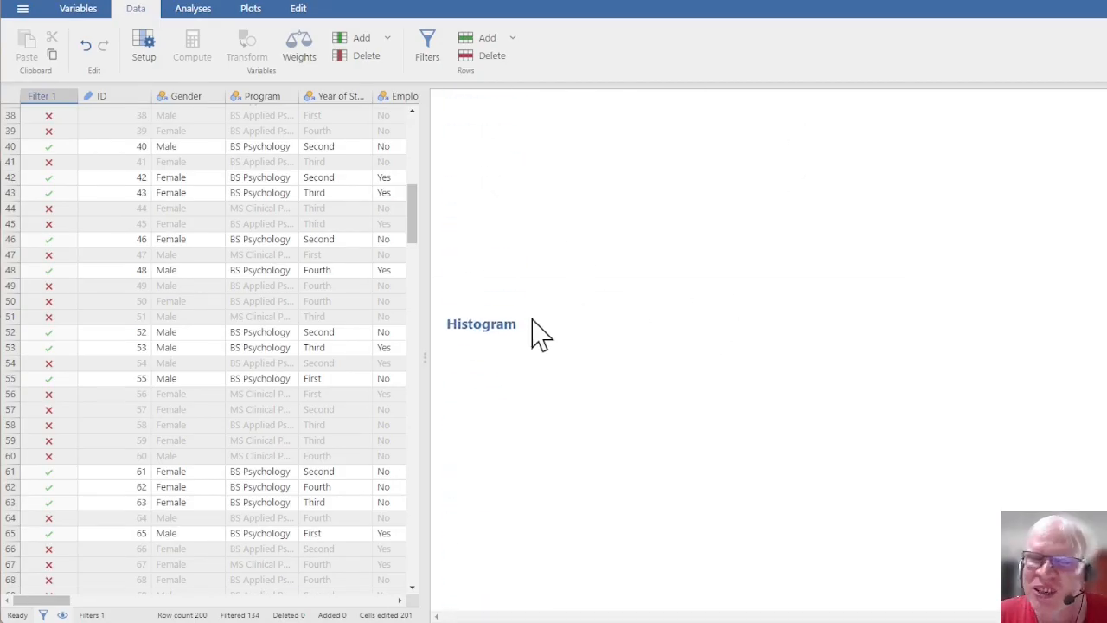
pyautogui.scroll(-3, 670, 383)
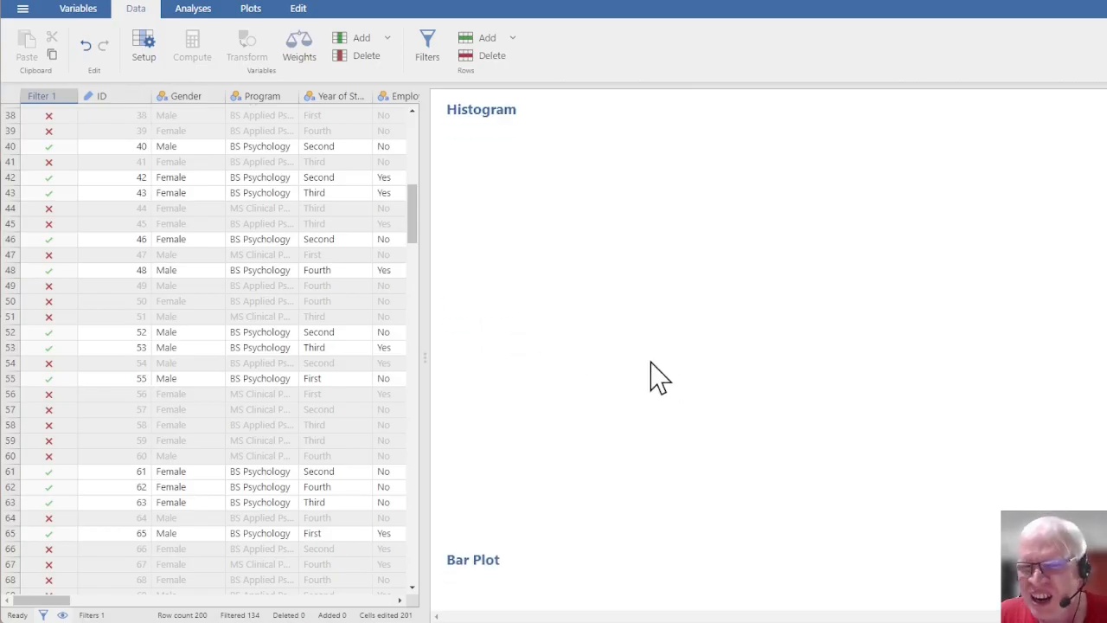
# Open the empty Histogram analysis, then review the Academic Stress histogram and the descriptives by program
pyautogui.click(571, 337)
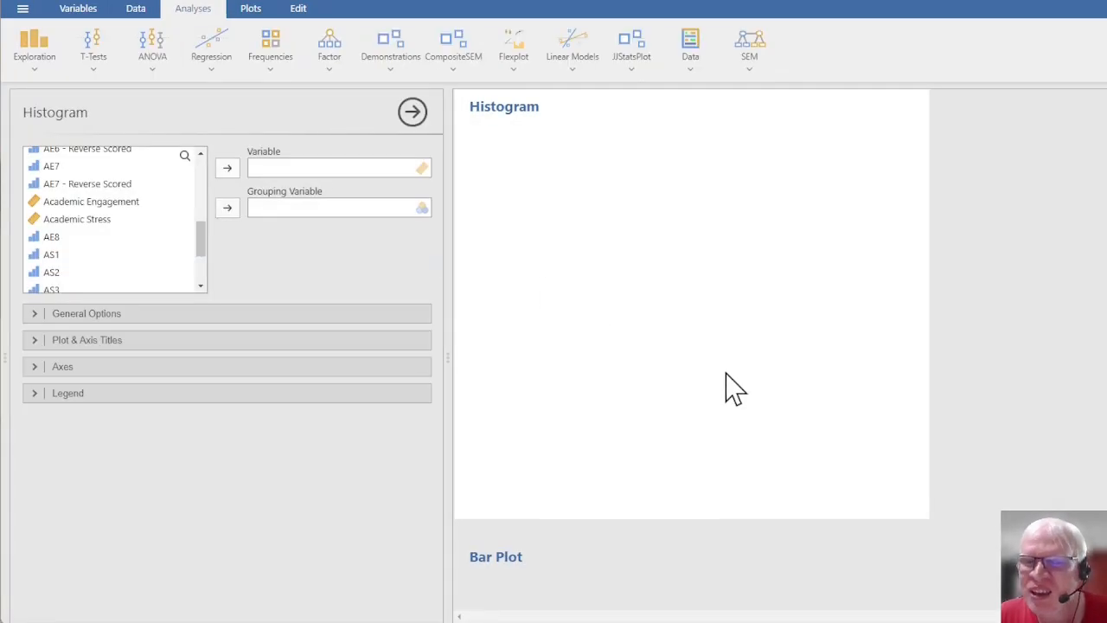
pyautogui.scroll(-5, 725, 385)
pyautogui.scroll(-14, 718, 374)
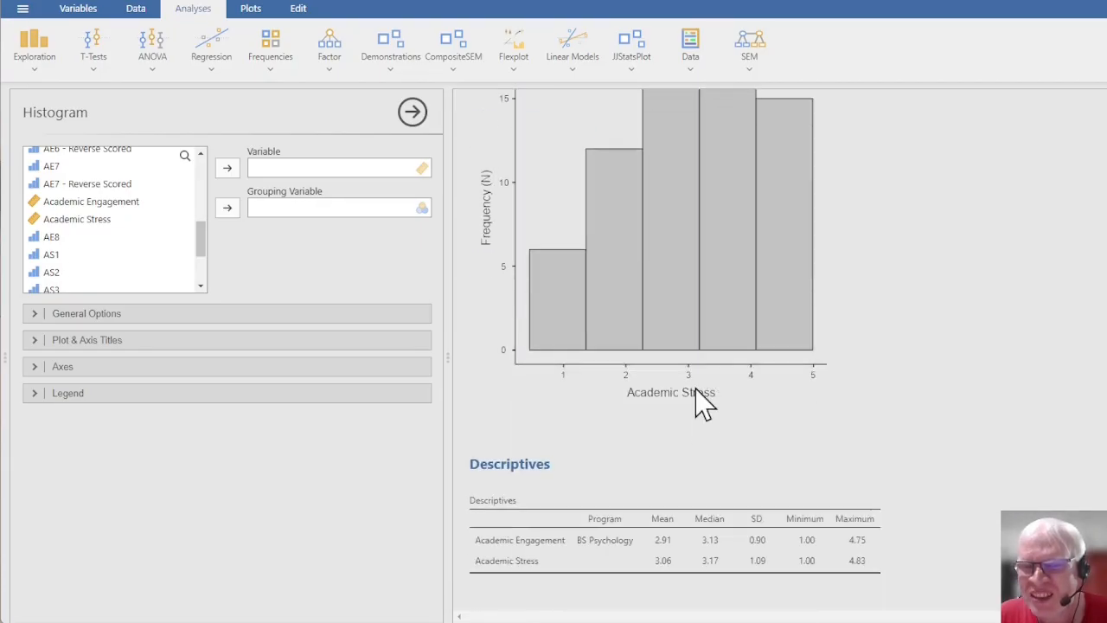
pyautogui.click(700, 306)
pyautogui.click(657, 536)
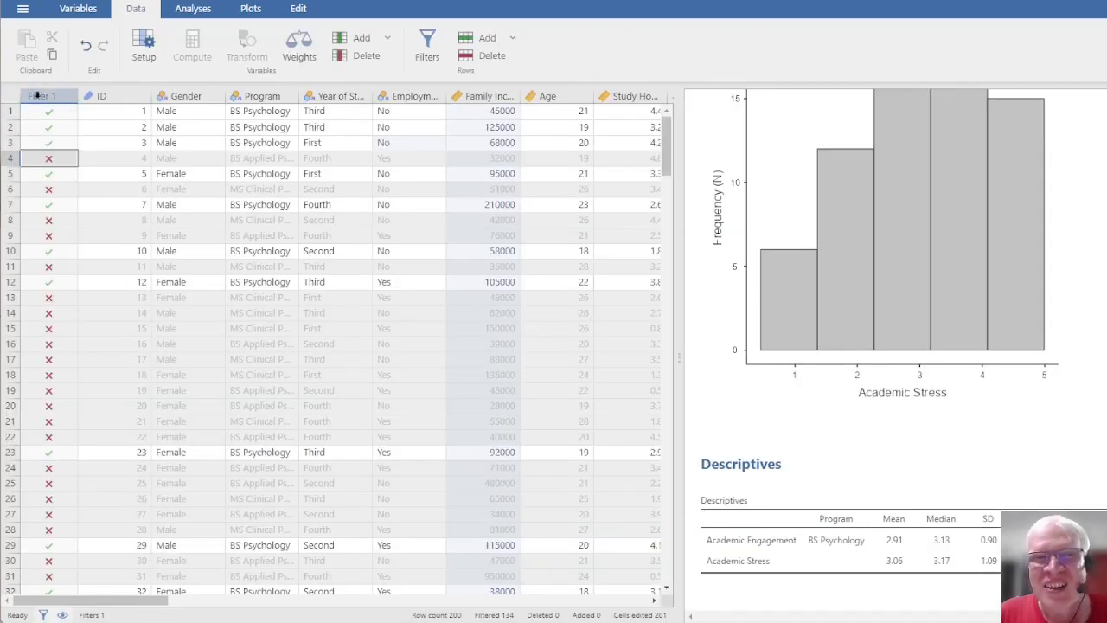
# Delete Filter 1, check the data rows, close the variable editor and widen the results beside the data
pyautogui.click(45, 97)
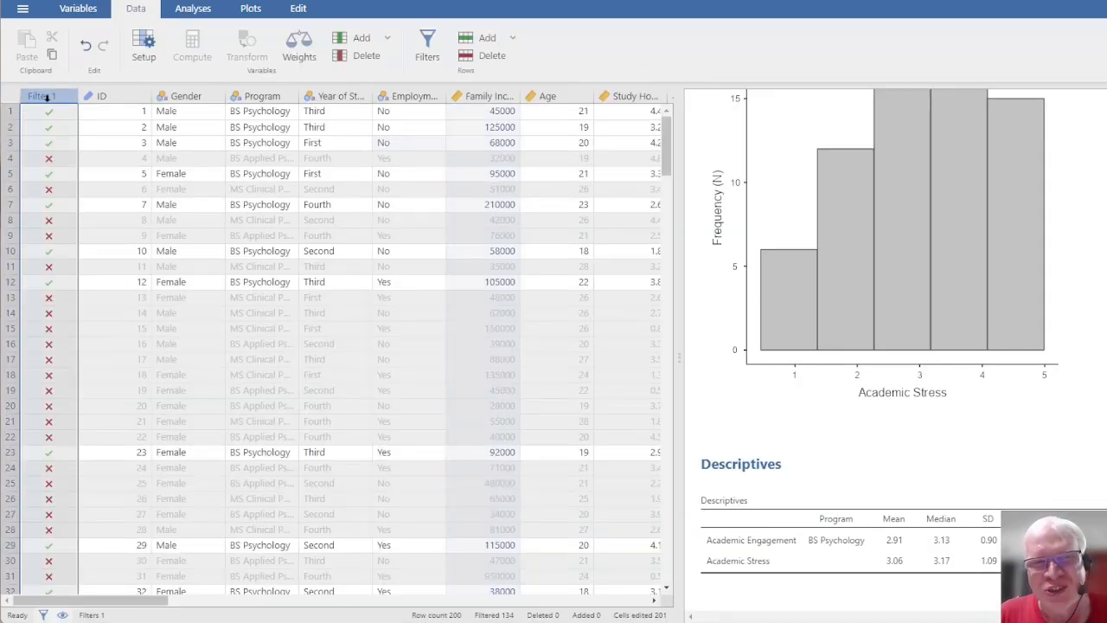
pyautogui.doubleClick(49, 97)
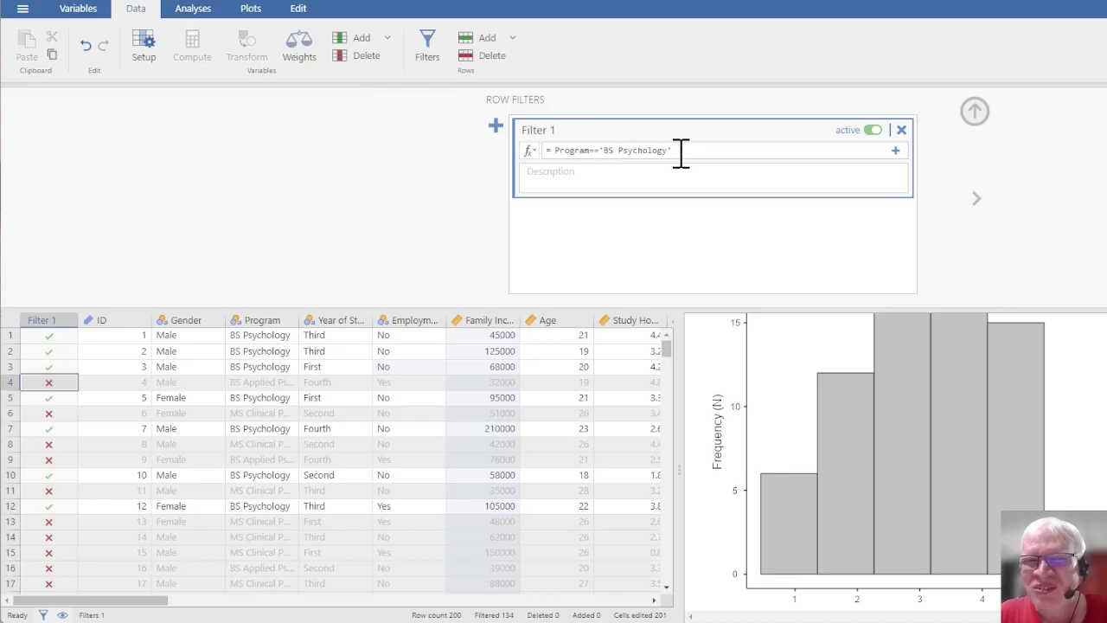
pyautogui.click(902, 132)
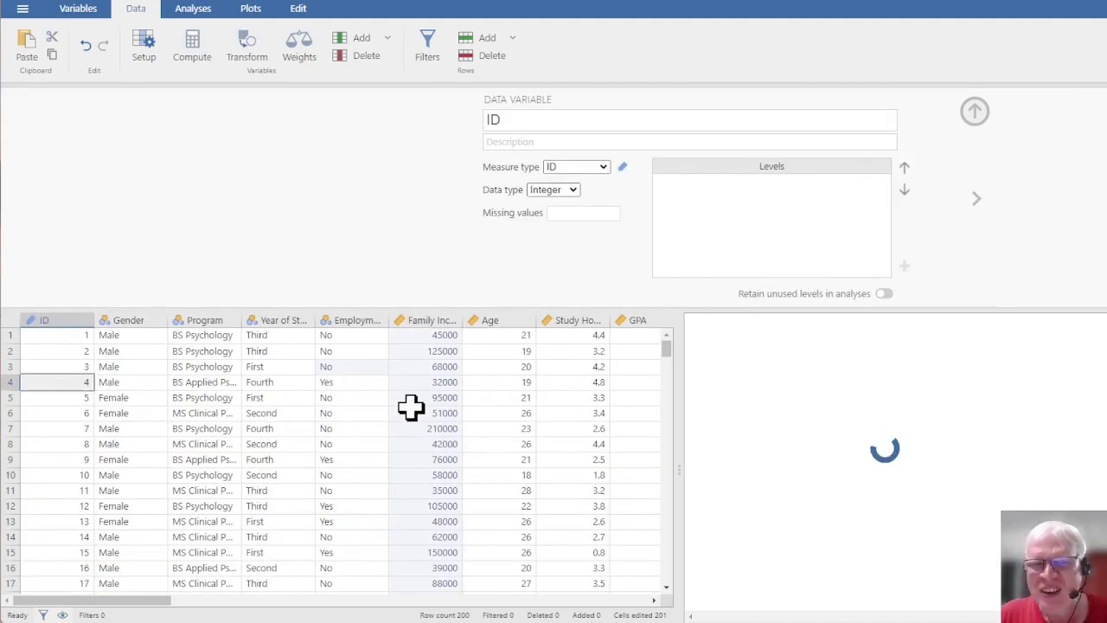
pyautogui.scroll(-7, 210, 432)
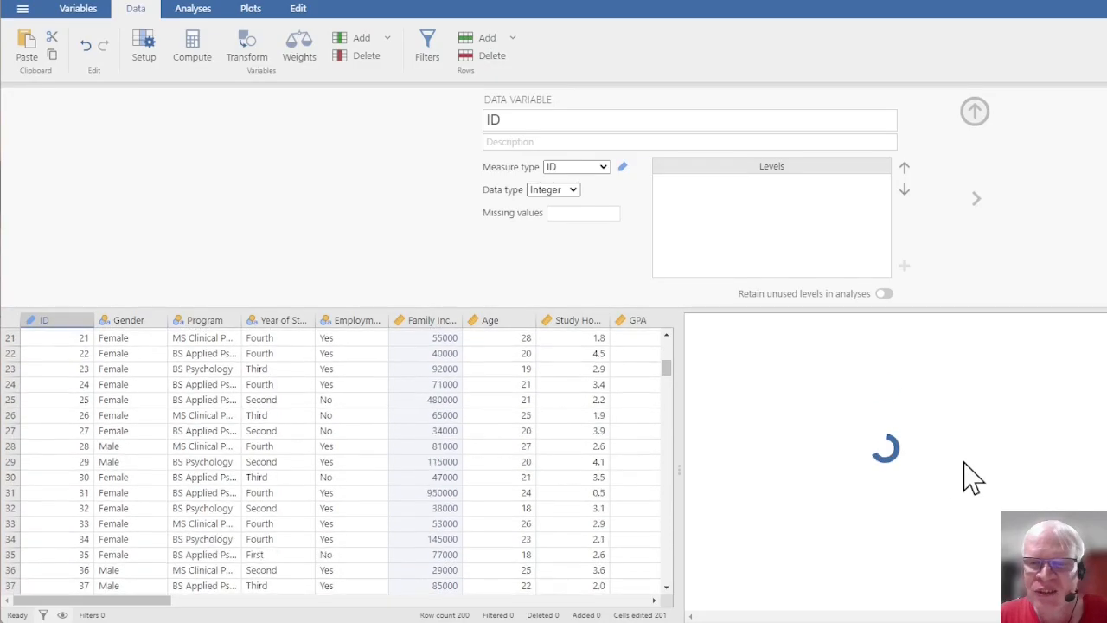
pyautogui.click(975, 113)
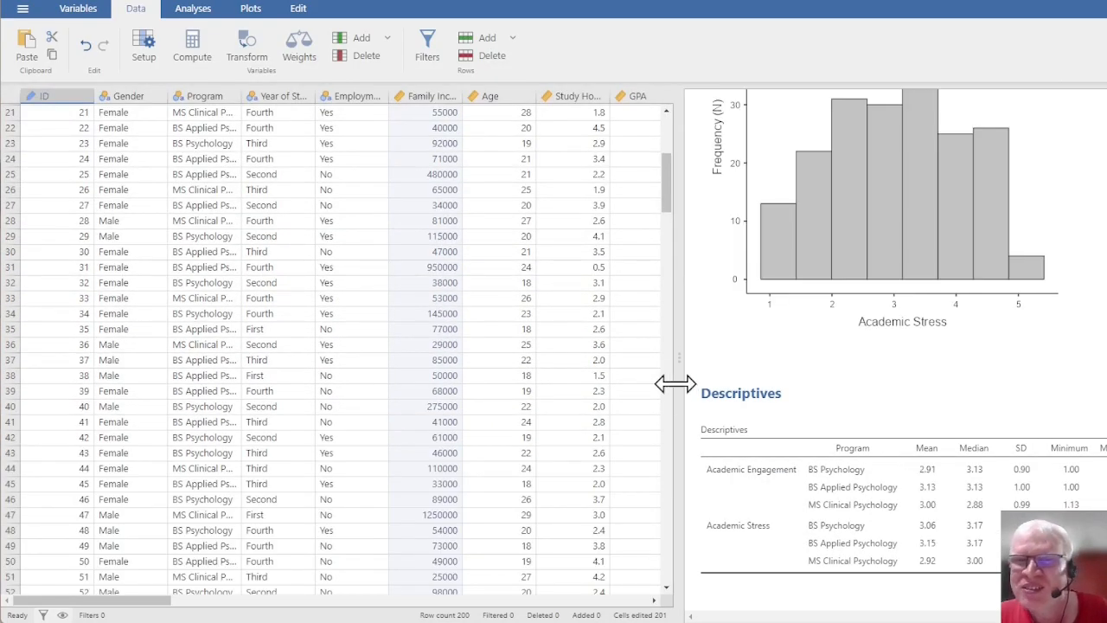
pyautogui.moveTo(666, 381); pyautogui.dragTo(444, 363)
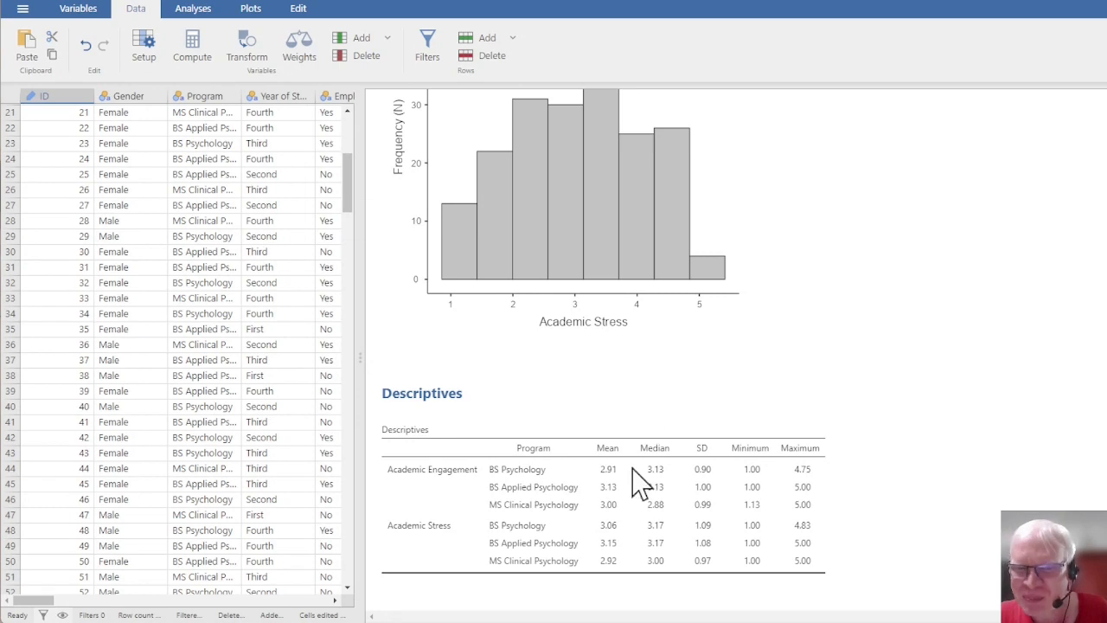